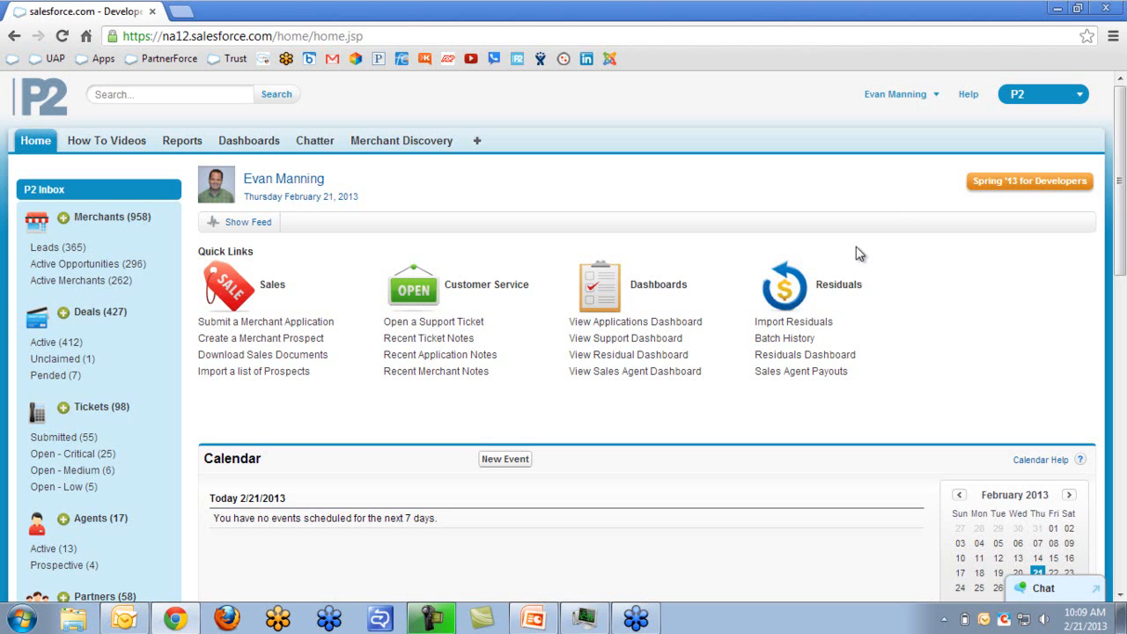
Open the Merchant Discovery page.
{"action": "left_click", "coordinate": [405, 146]}
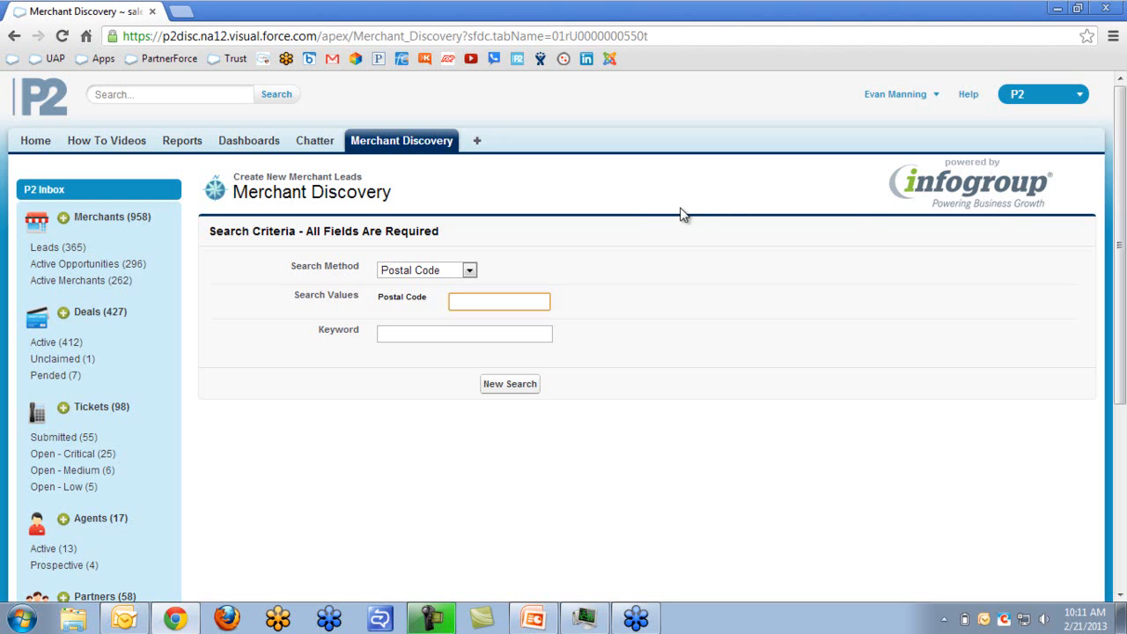
Preview the Current Location, Street Address and Intersection search methods, and return the search method to Postal Code.
{"action": "left_click", "coordinate": [470, 269]}
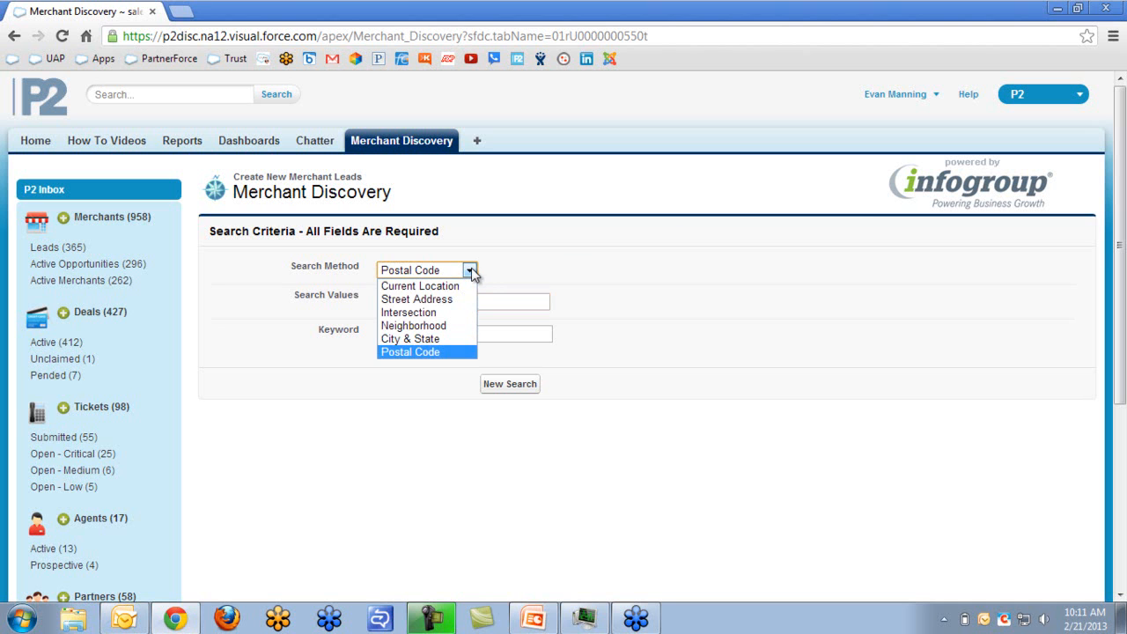
{"action": "left_click", "coordinate": [467, 286]}
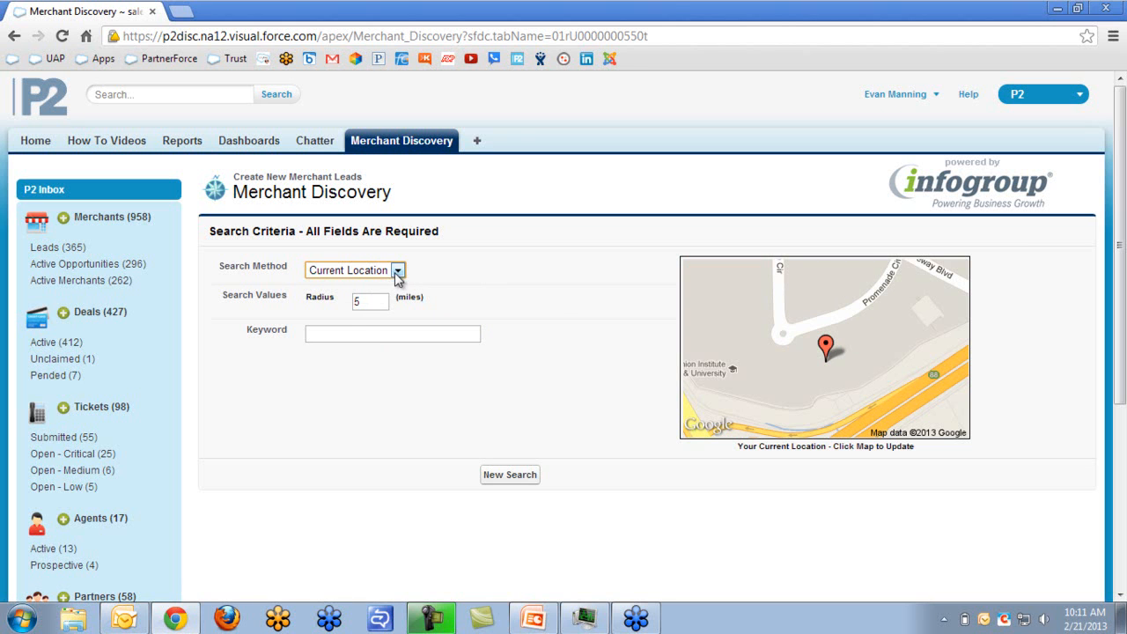
{"action": "left_click", "coordinate": [397, 271]}
{"action": "left_click", "coordinate": [392, 297]}
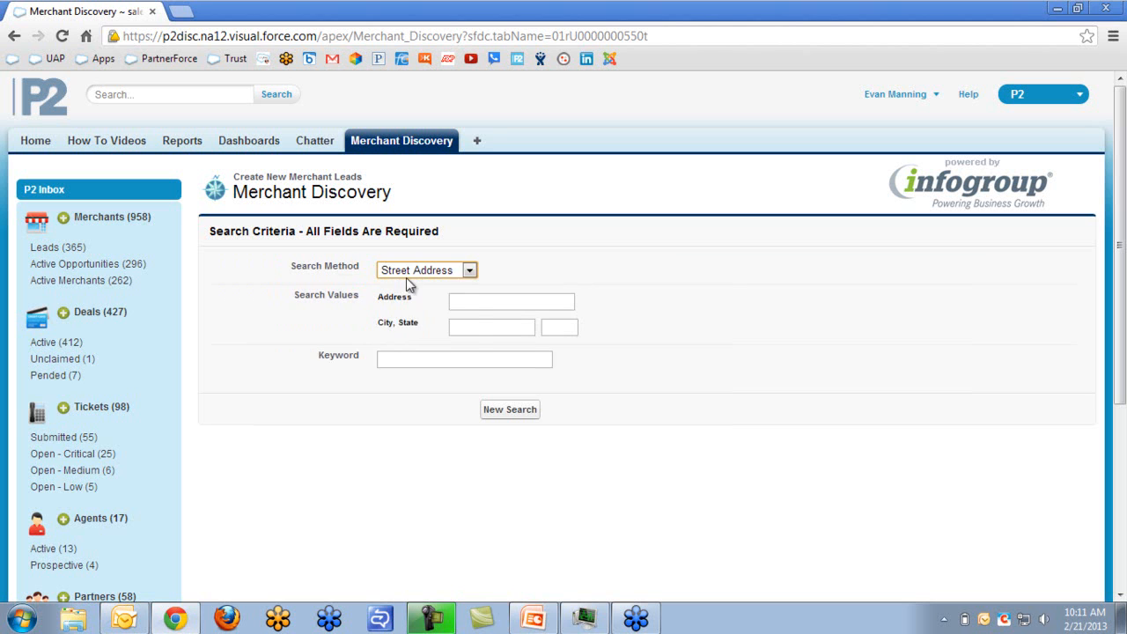
{"action": "left_click", "coordinate": [472, 270]}
{"action": "left_click", "coordinate": [450, 315]}
{"action": "left_click", "coordinate": [469, 272]}
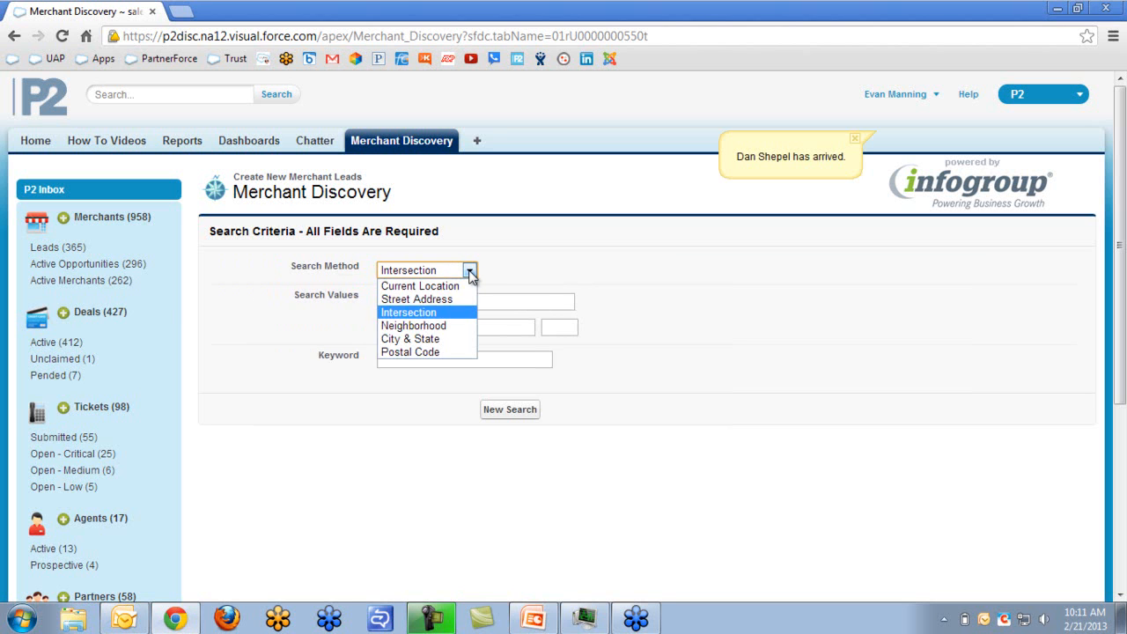
{"action": "left_click", "coordinate": [446, 354]}
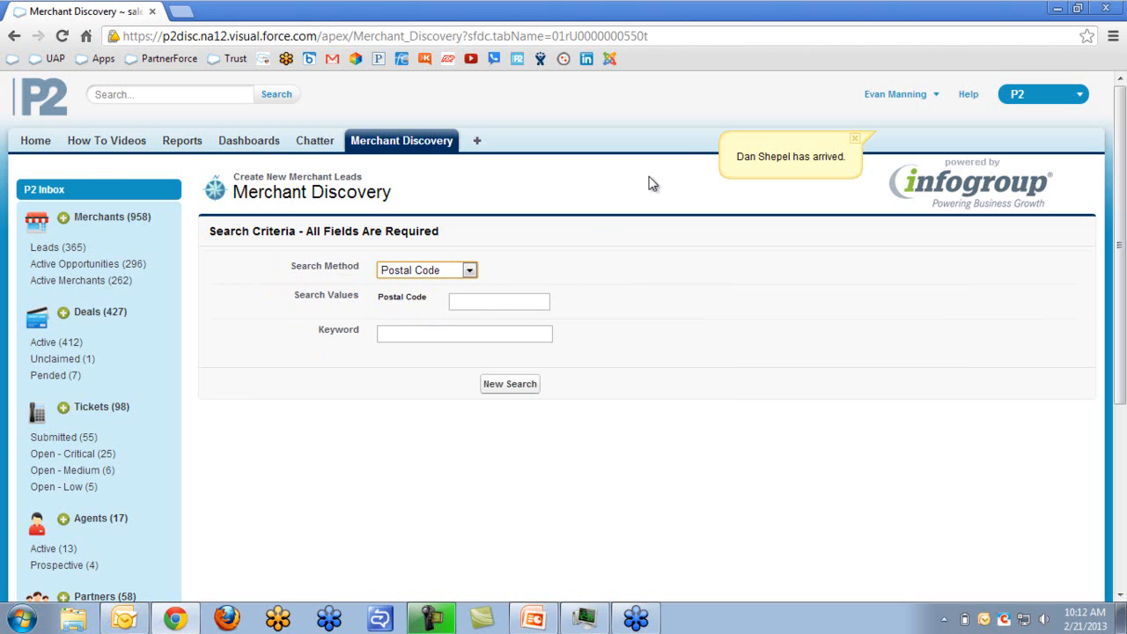
Run a new merchant search for postal code 95691 with the keyword "bar".
{"action": "left_click", "coordinate": [490, 299]}
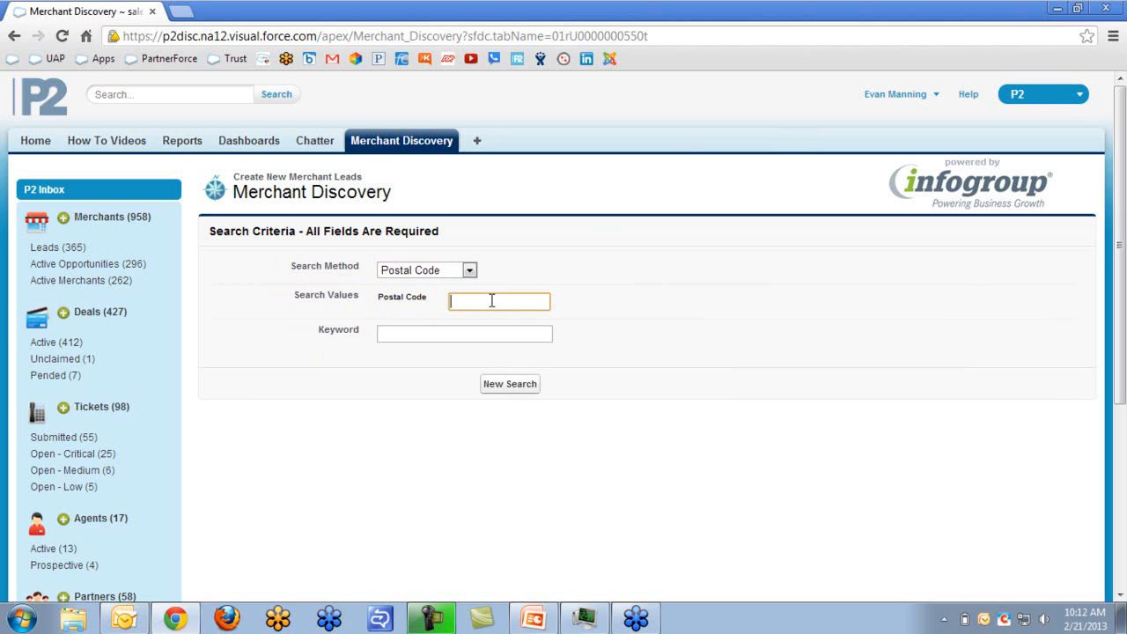
{"action": "type", "text": "95691"}
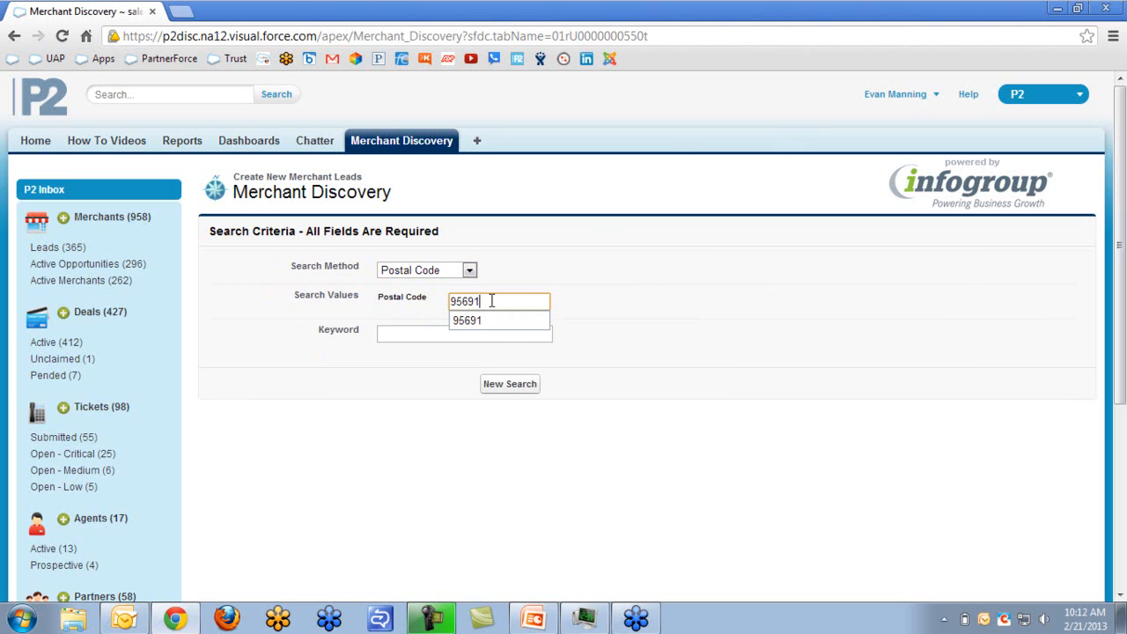
{"action": "left_click", "coordinate": [497, 318]}
{"action": "left_click", "coordinate": [445, 333]}
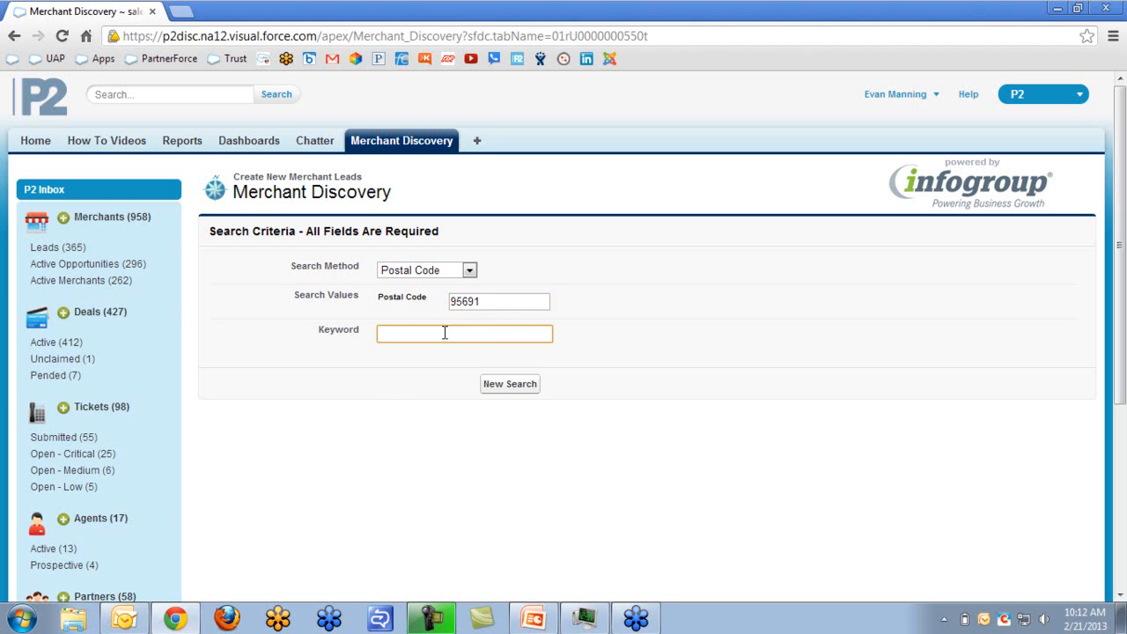
{"action": "type", "text": "bar"}
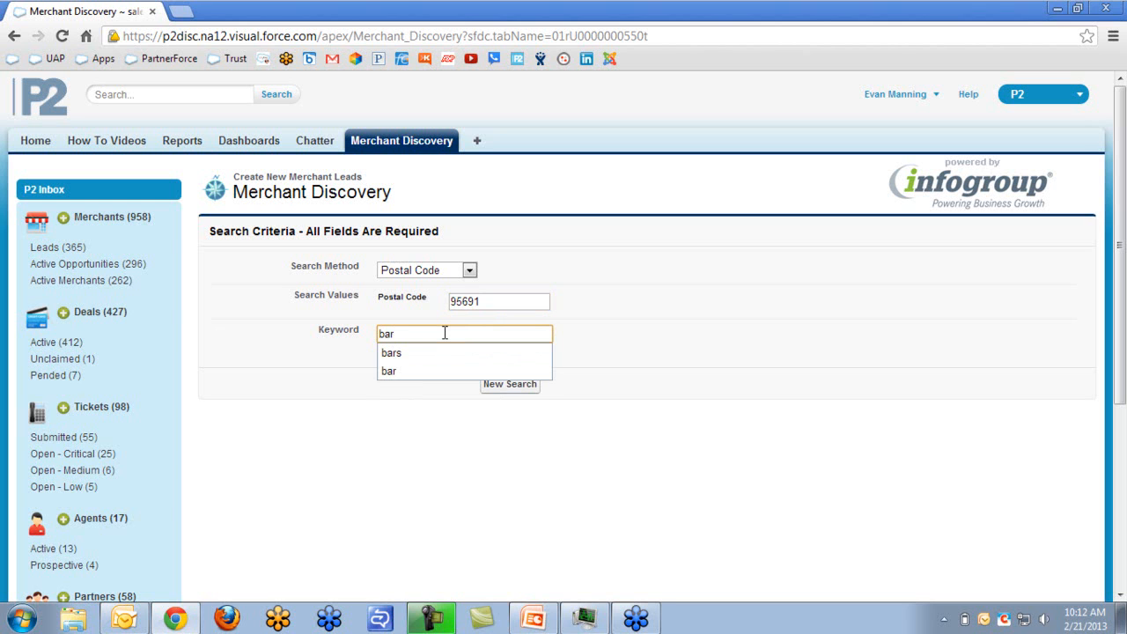
{"action": "left_click", "coordinate": [447, 370]}
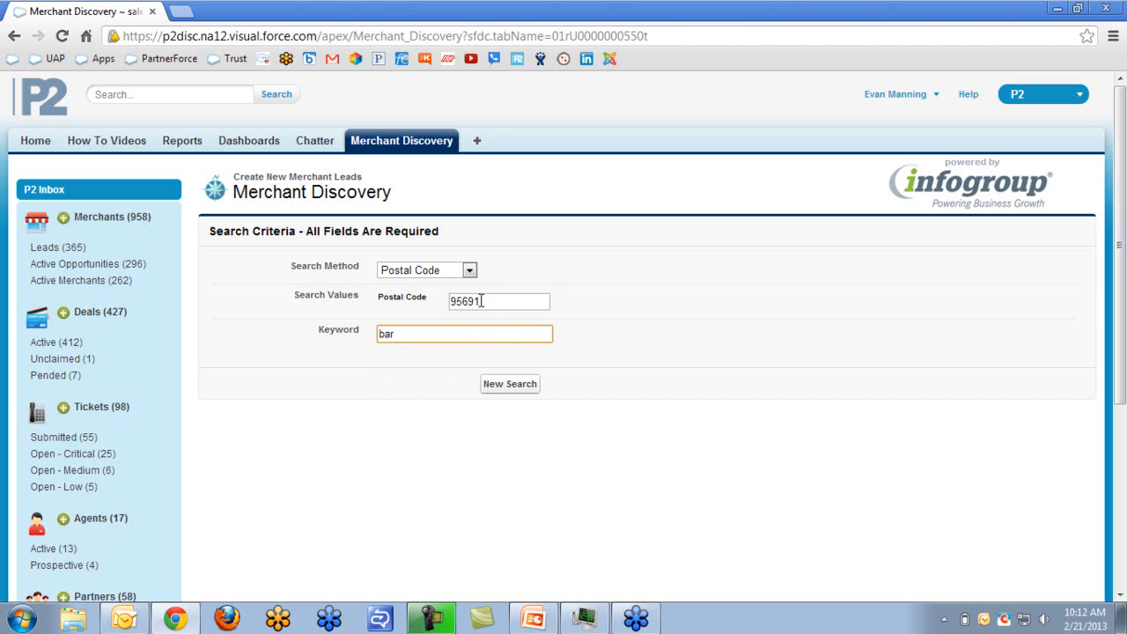
{"action": "left_click", "coordinate": [515, 386]}
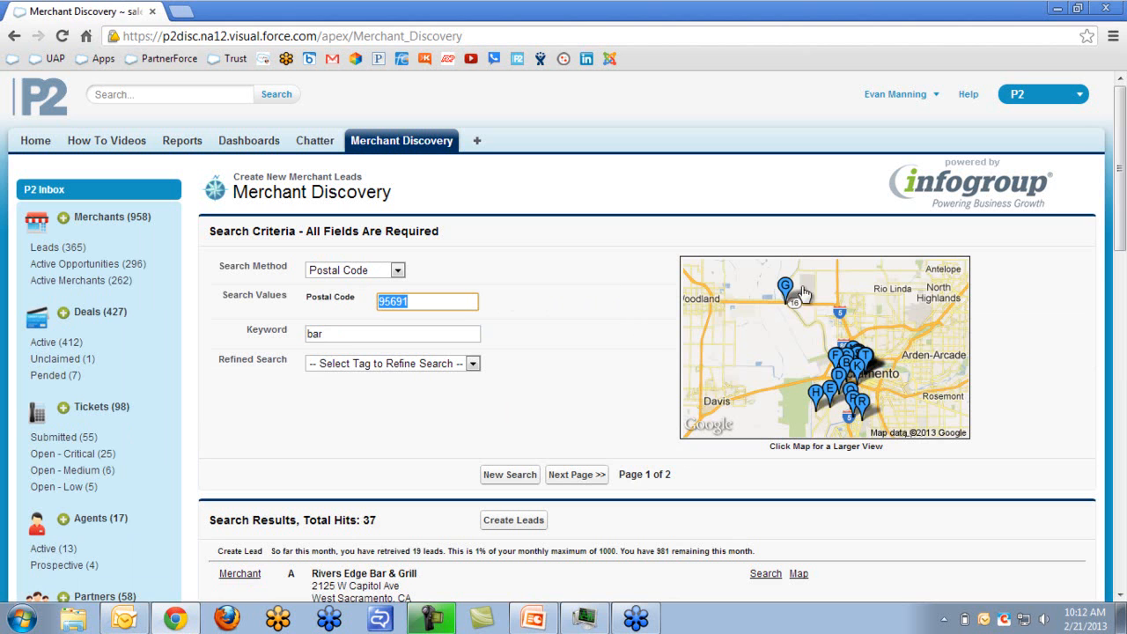
View the larger map of the search results and return to the Merchant Discovery page.
{"action": "left_click", "coordinate": [849, 366]}
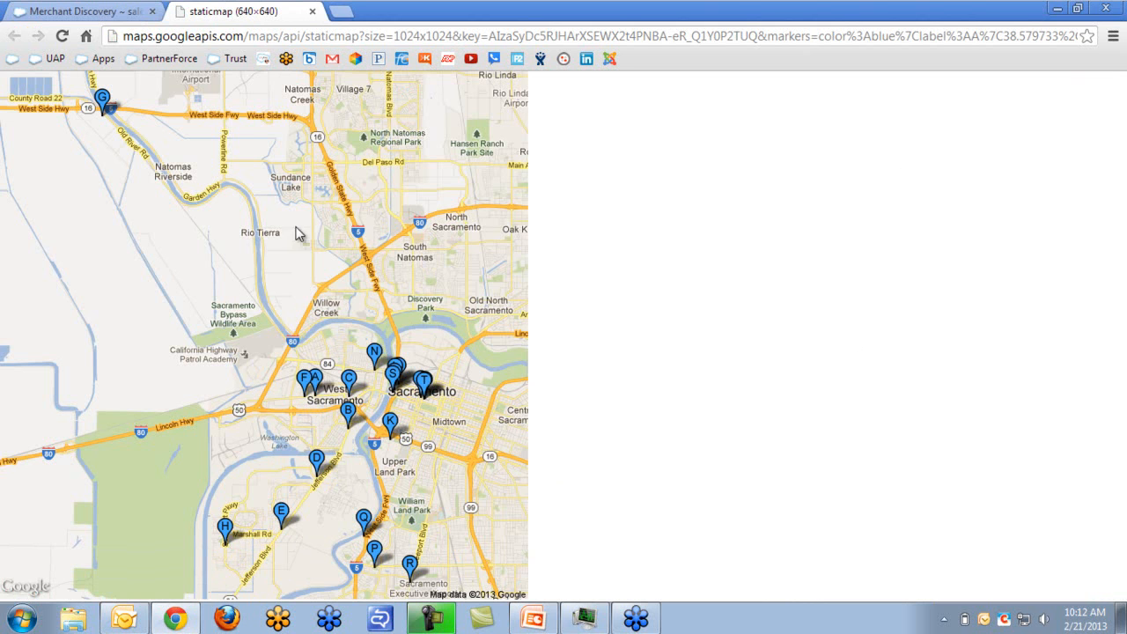
{"action": "left_click", "coordinate": [108, 11]}
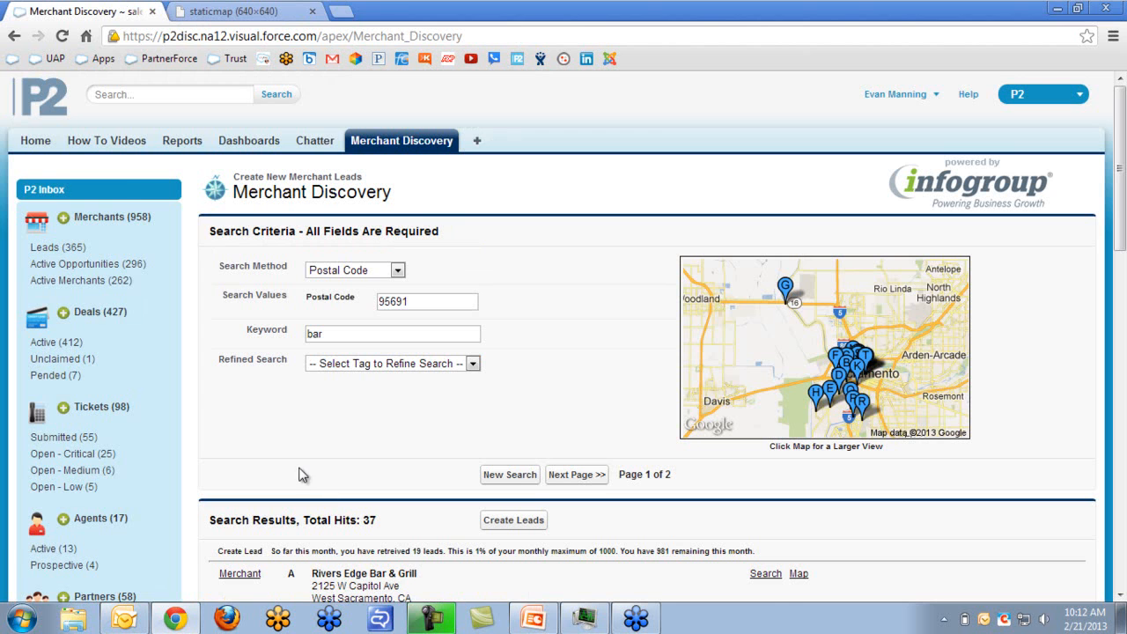
Try the Beer and Comedy Clubs tags as search refinements, and reset the refined search to no tag.
{"action": "scroll", "coordinate": [335, 396], "scroll_direction": "down", "scroll_amount": 2}
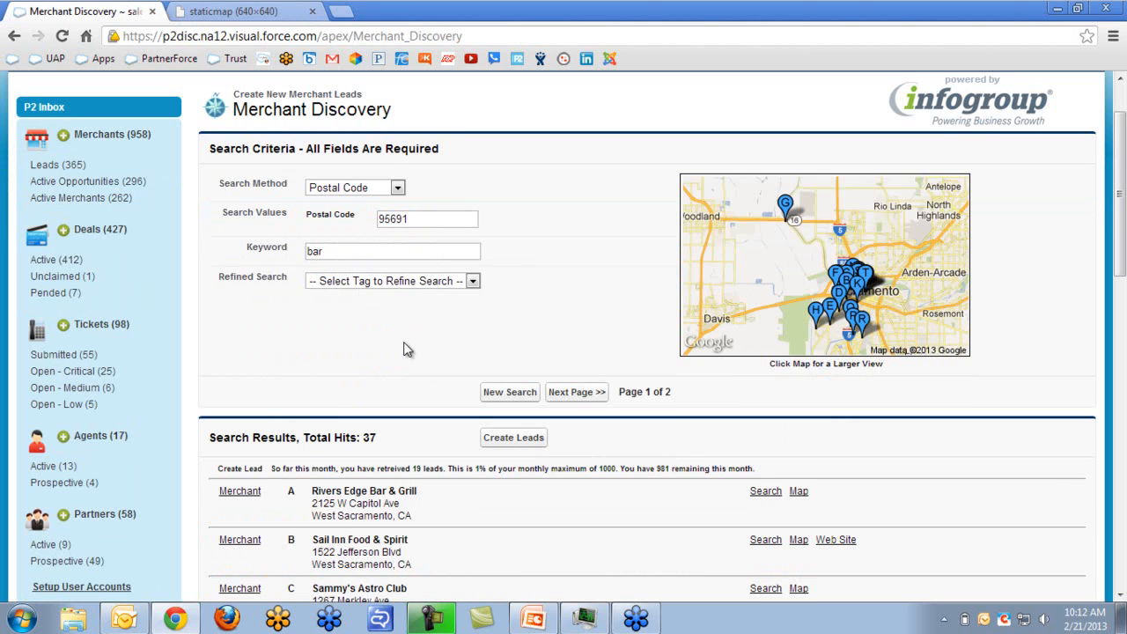
{"action": "left_click", "coordinate": [472, 281]}
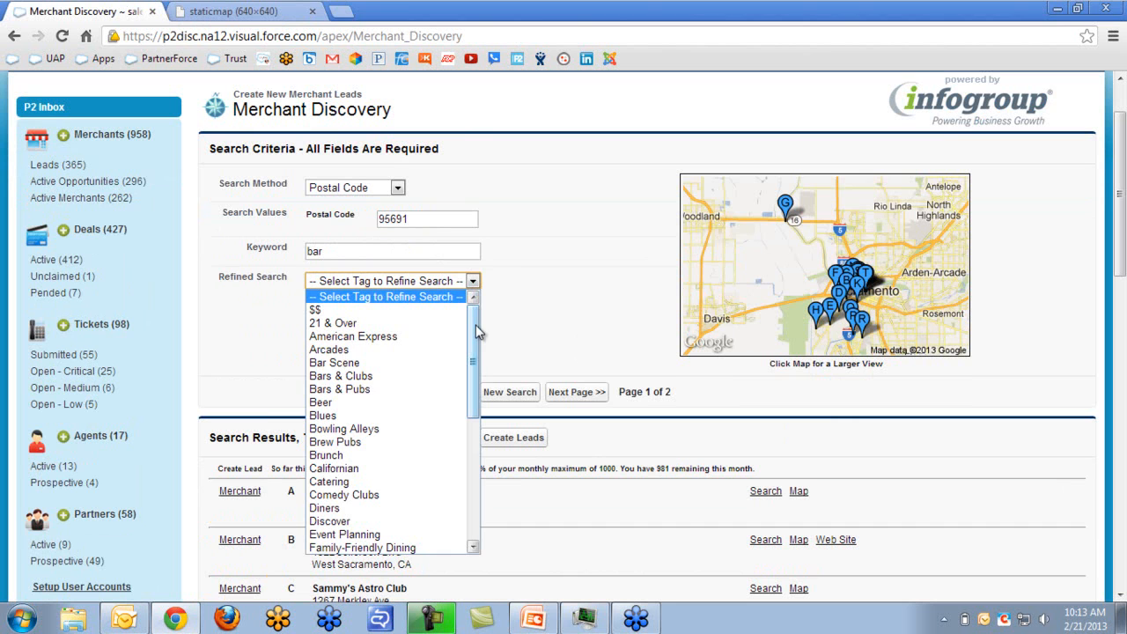
{"action": "left_click", "coordinate": [377, 401]}
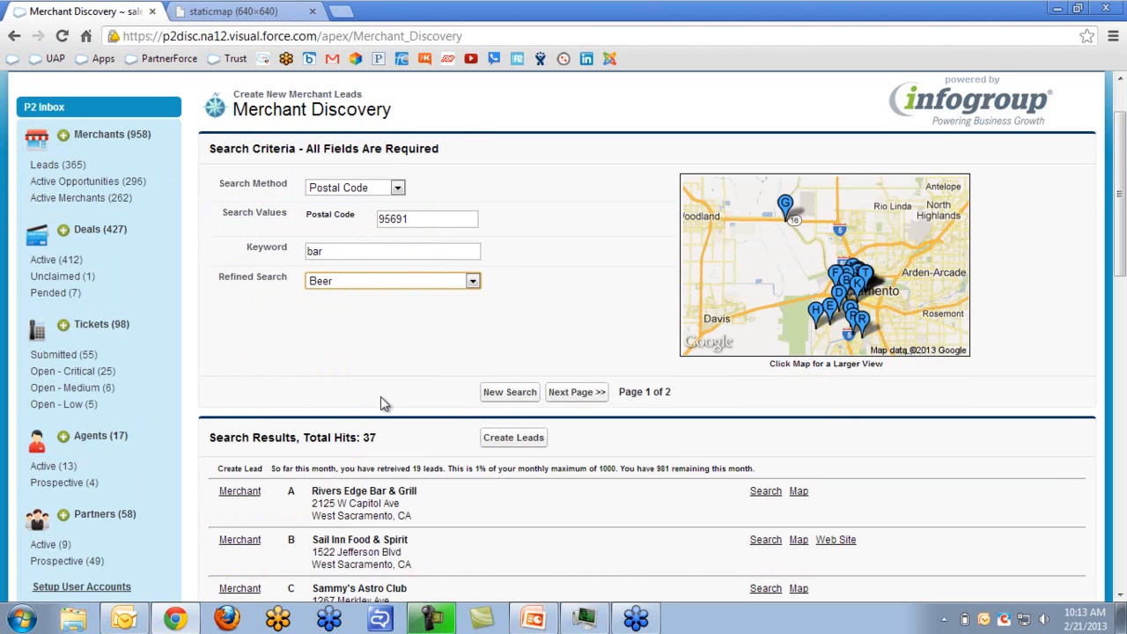
{"action": "left_click", "coordinate": [476, 283]}
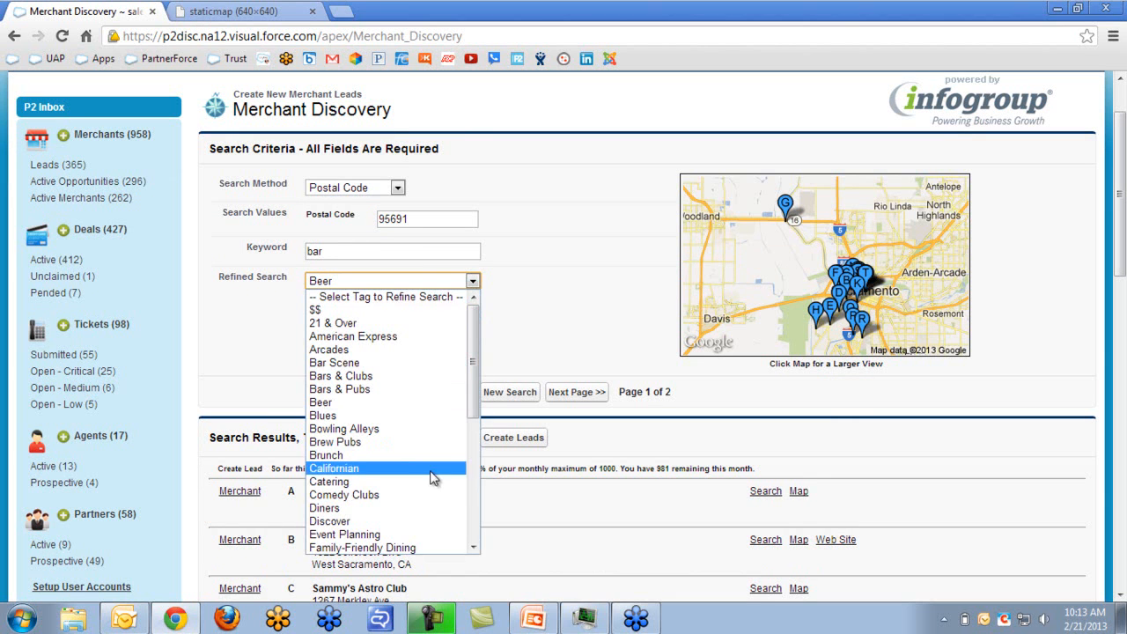
{"action": "left_click", "coordinate": [422, 495]}
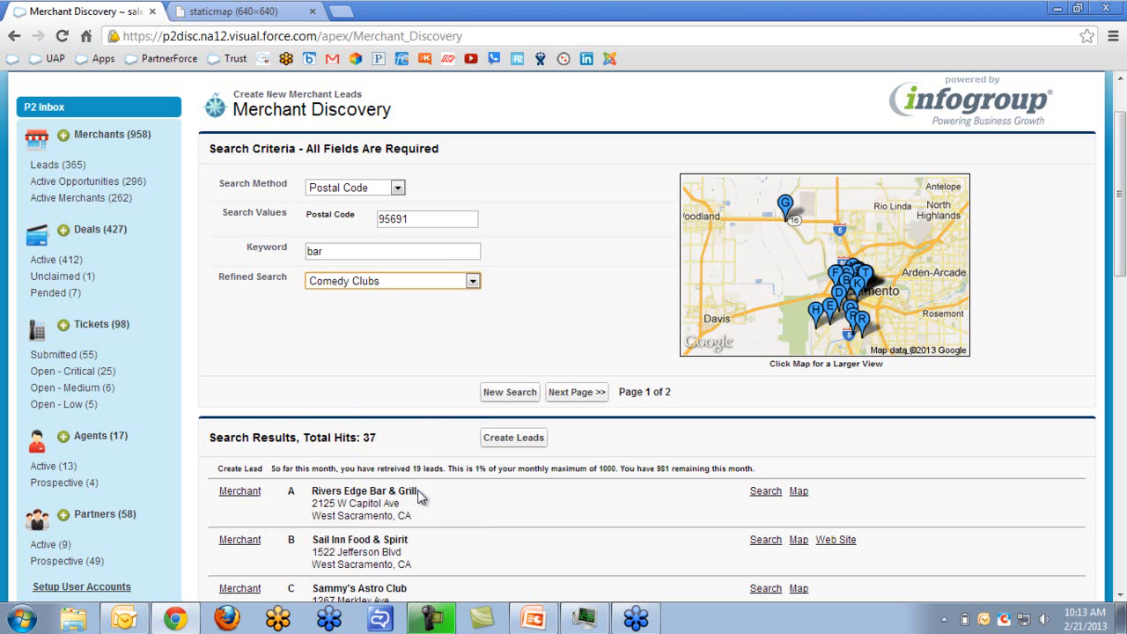
{"action": "left_click", "coordinate": [473, 281]}
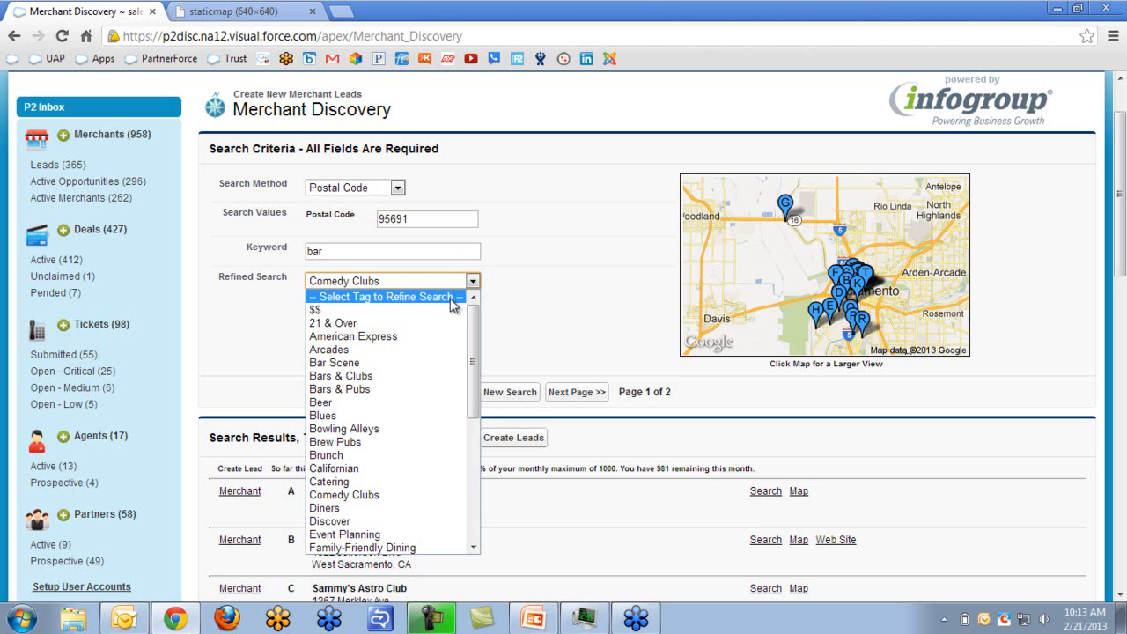
{"action": "left_click", "coordinate": [454, 300]}
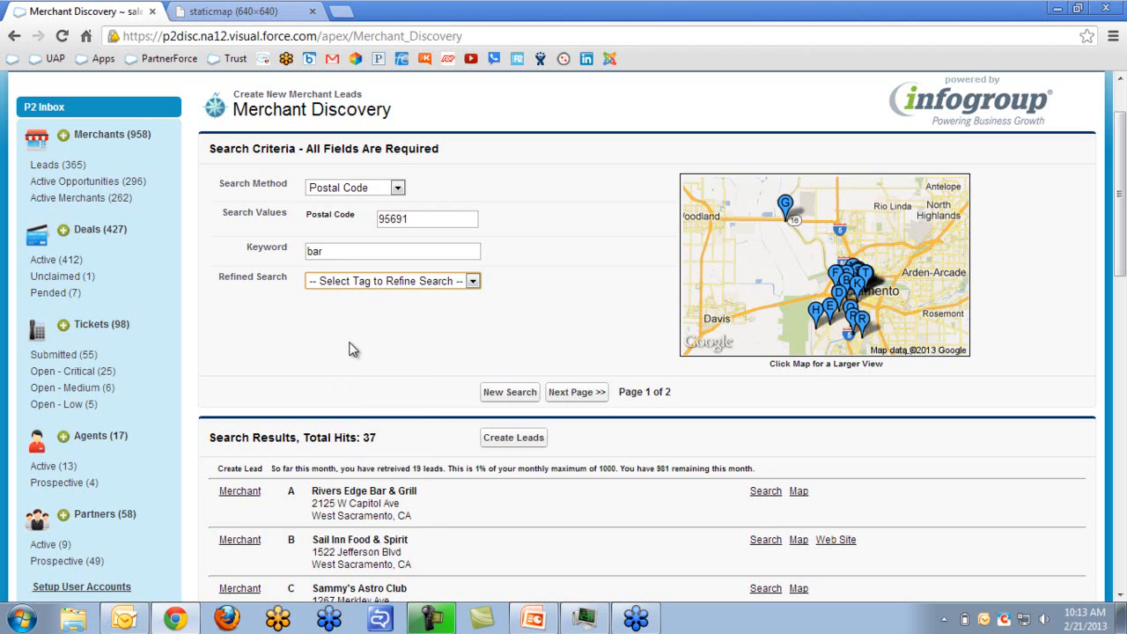
{"action": "left_click", "coordinate": [473, 281]}
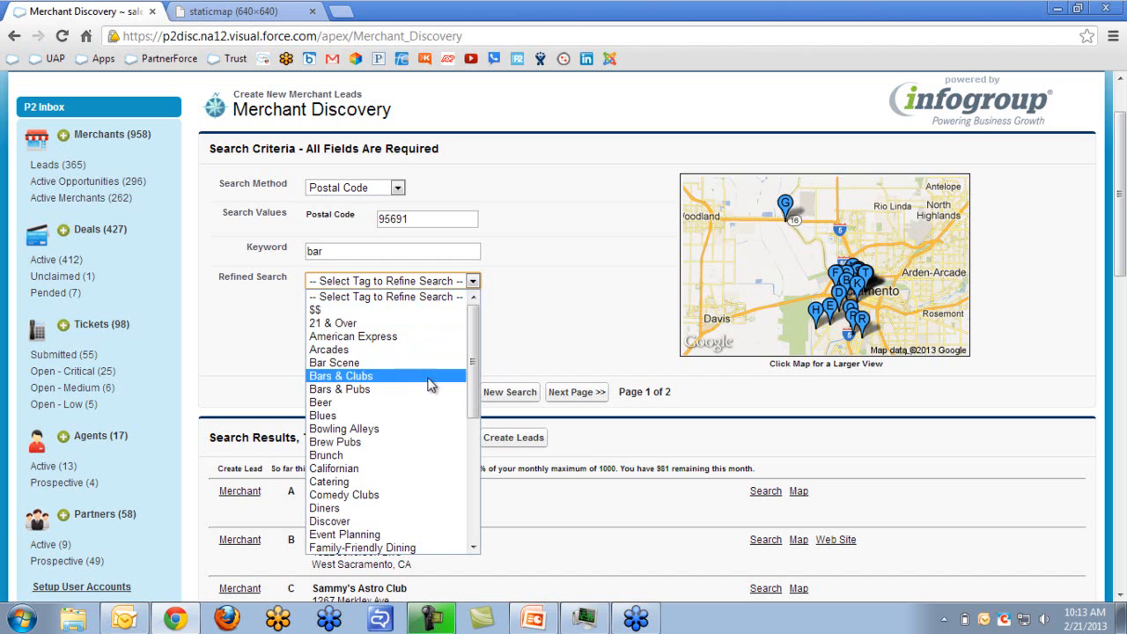
{"action": "left_click", "coordinate": [405, 495]}
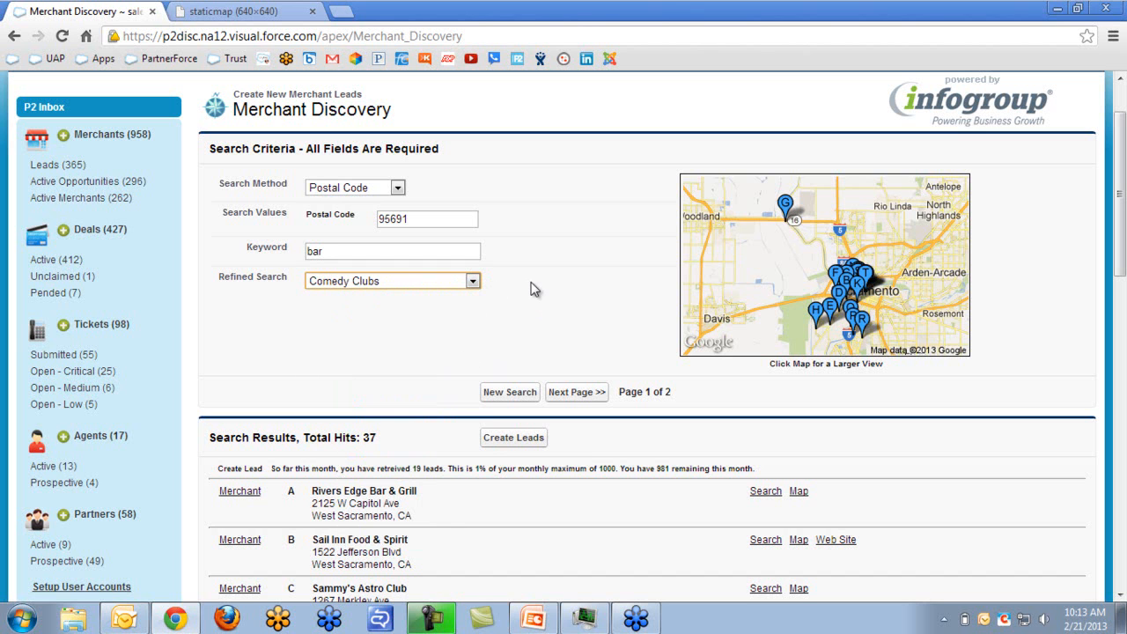
{"action": "left_click", "coordinate": [473, 281]}
{"action": "left_click", "coordinate": [453, 297]}
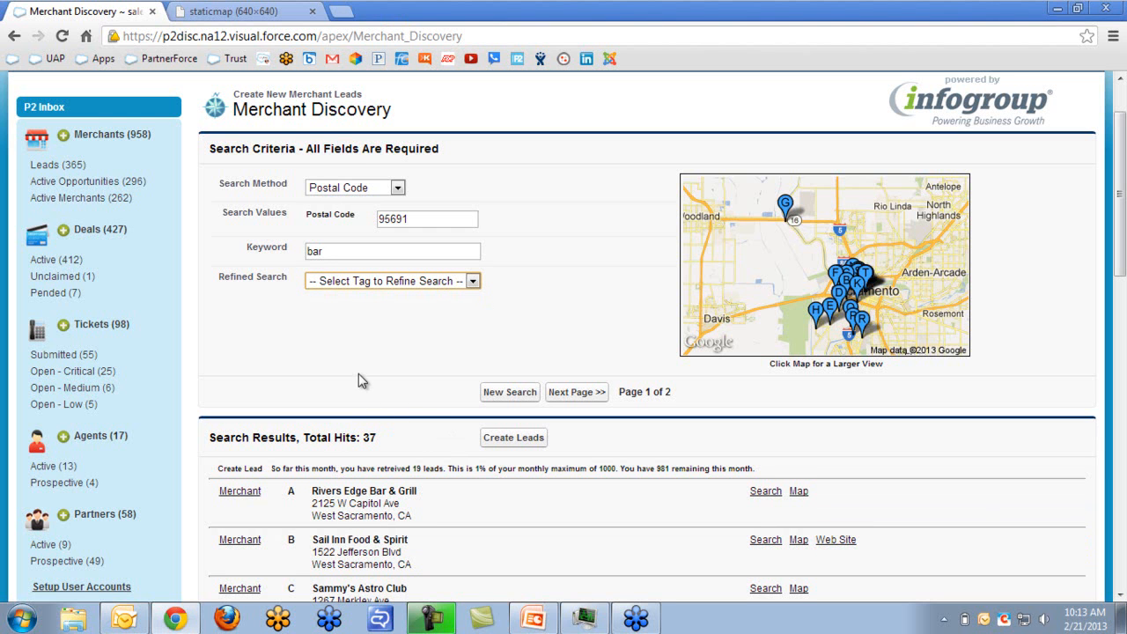
Look up Rivers Edge Bar & Grill on Google from its search result and return to the merchant list.
{"action": "scroll", "coordinate": [359, 374], "scroll_direction": "down", "scroll_amount": 2}
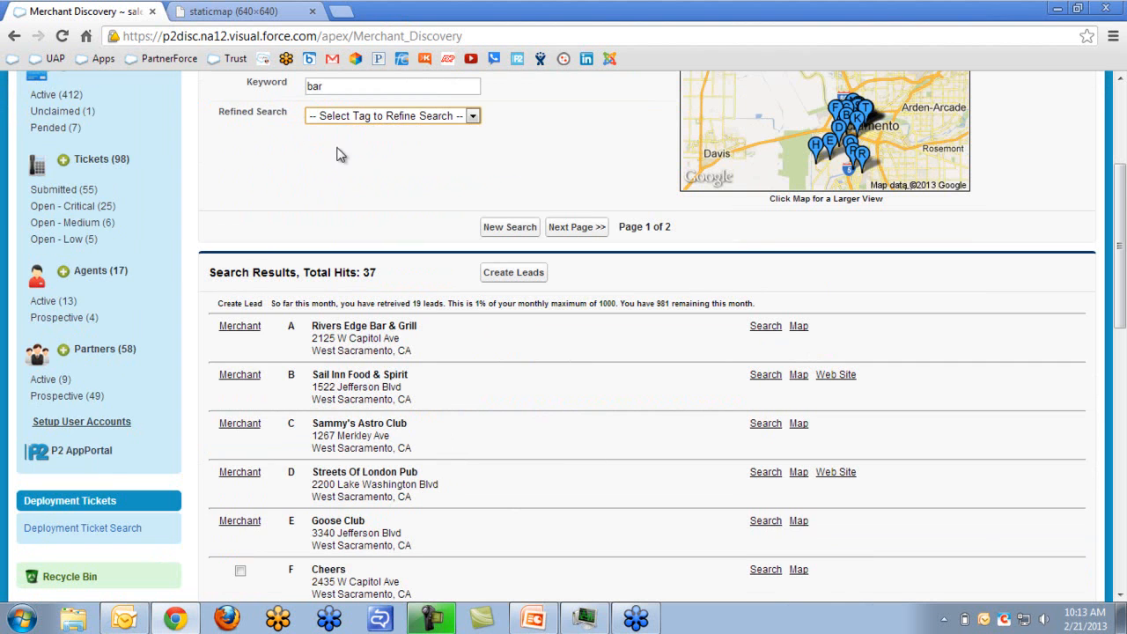
{"action": "scroll", "coordinate": [352, 154], "scroll_direction": "down", "scroll_amount": 1}
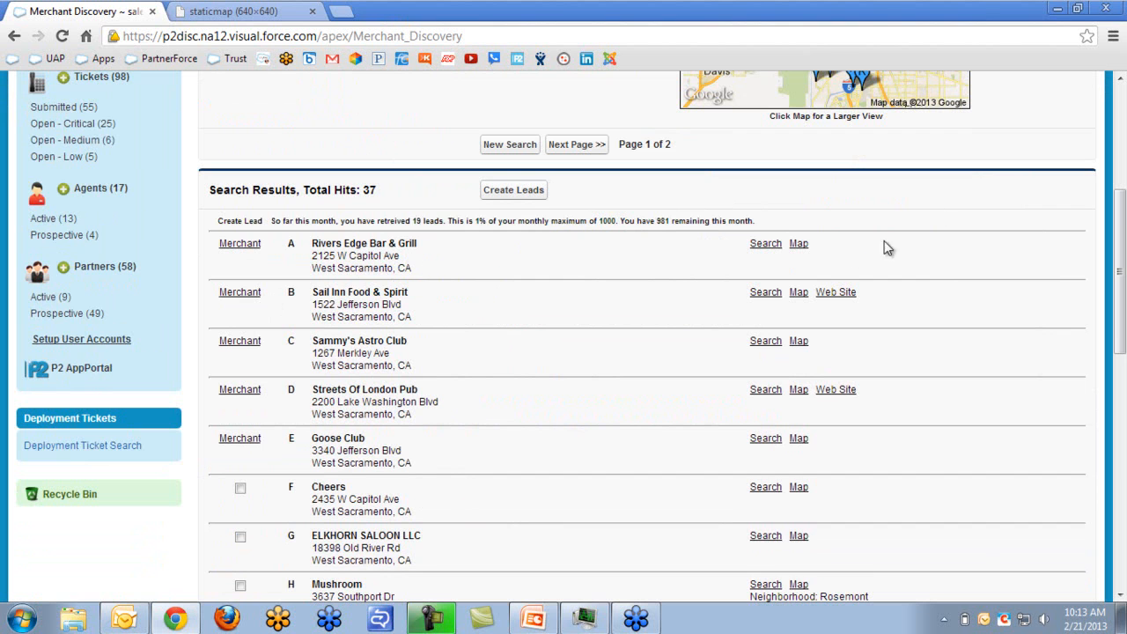
{"action": "left_click", "coordinate": [768, 245]}
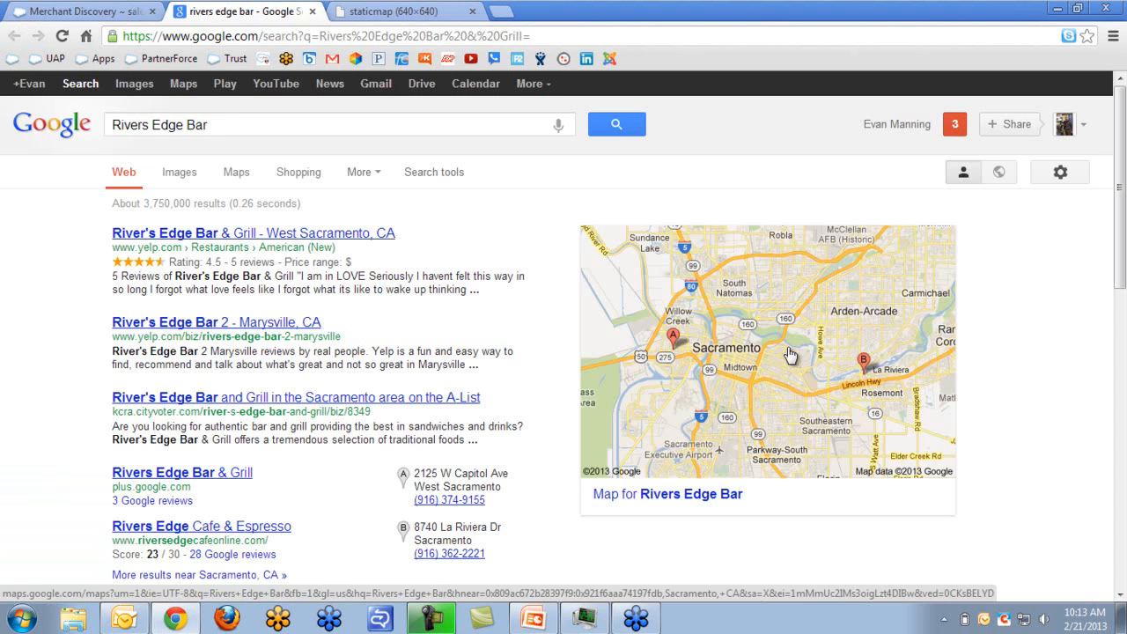
{"action": "left_click", "coordinate": [122, 13]}
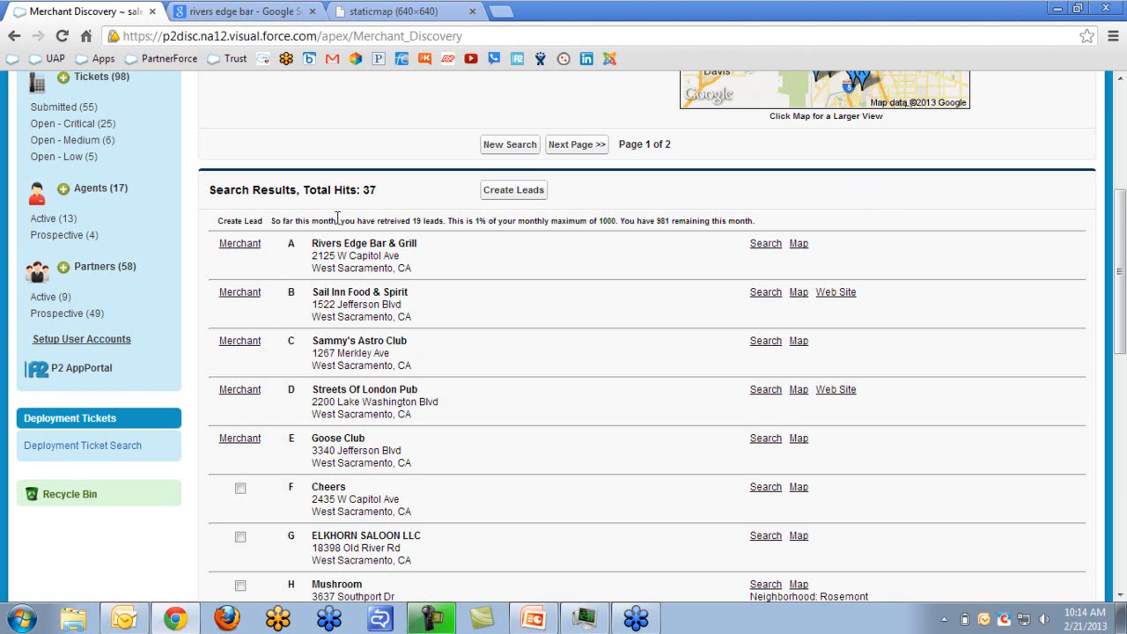
Create leads for the Cheers and ELKHORN SALOON LLC search results.
{"action": "scroll", "coordinate": [540, 385], "scroll_direction": "down", "scroll_amount": 1}
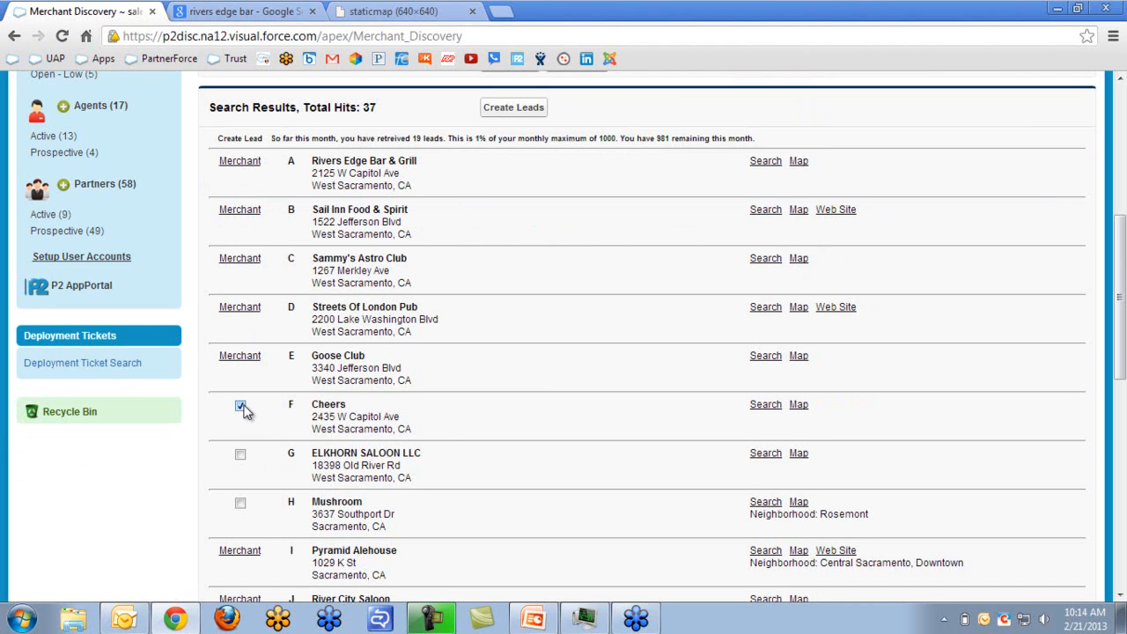
{"action": "left_click", "coordinate": [241, 455]}
{"action": "left_click", "coordinate": [515, 108]}
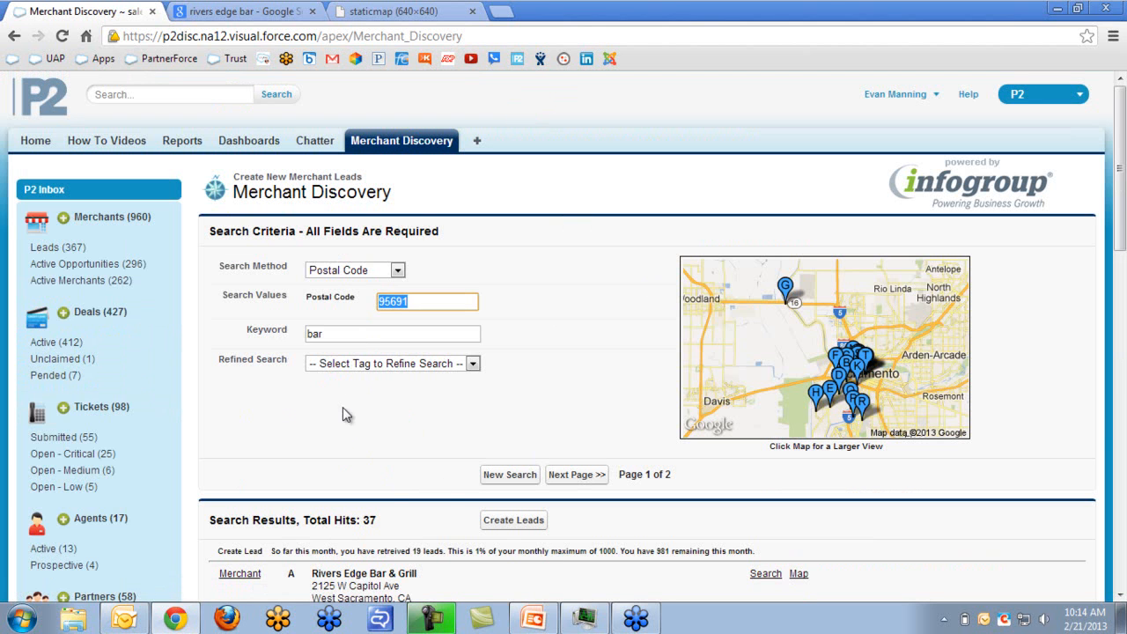
Open the existing Rivers Edge Bar & Grill merchant record from the results and review its address, people and additional information.
{"action": "scroll", "coordinate": [348, 398], "scroll_direction": "down", "scroll_amount": 5}
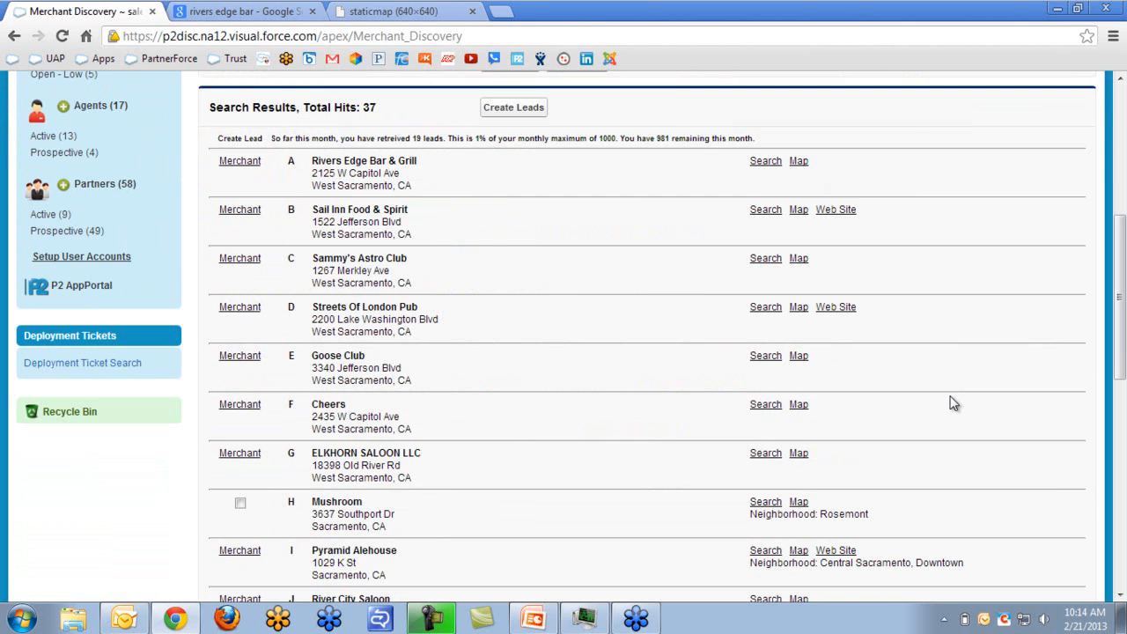
{"action": "left_click", "coordinate": [246, 162]}
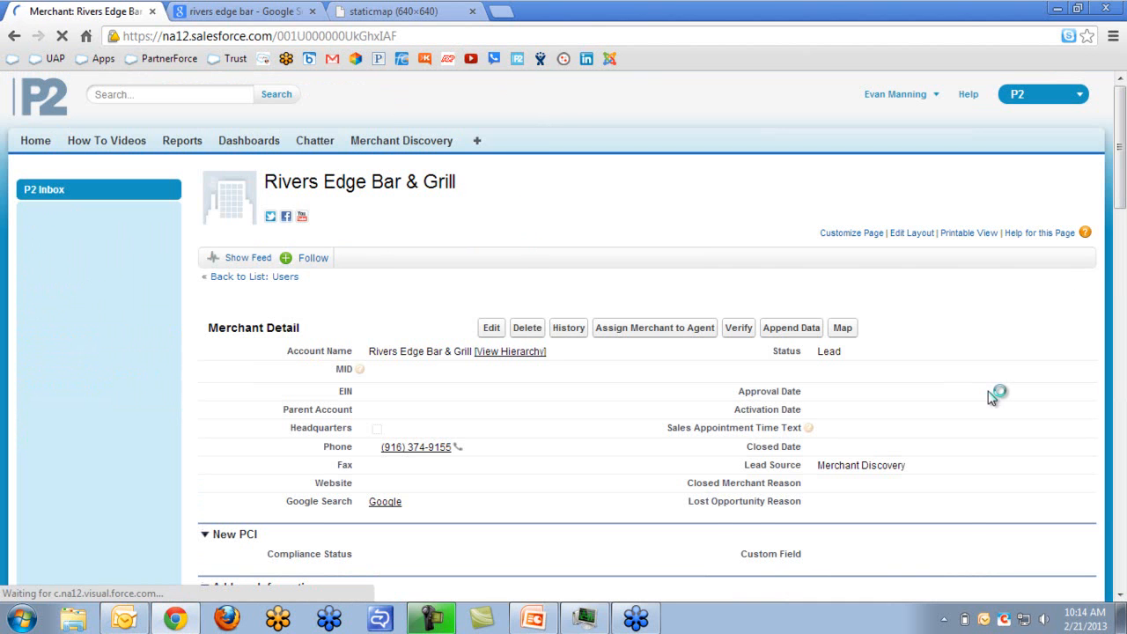
{"action": "scroll", "coordinate": [992, 396], "scroll_direction": "down", "scroll_amount": 3}
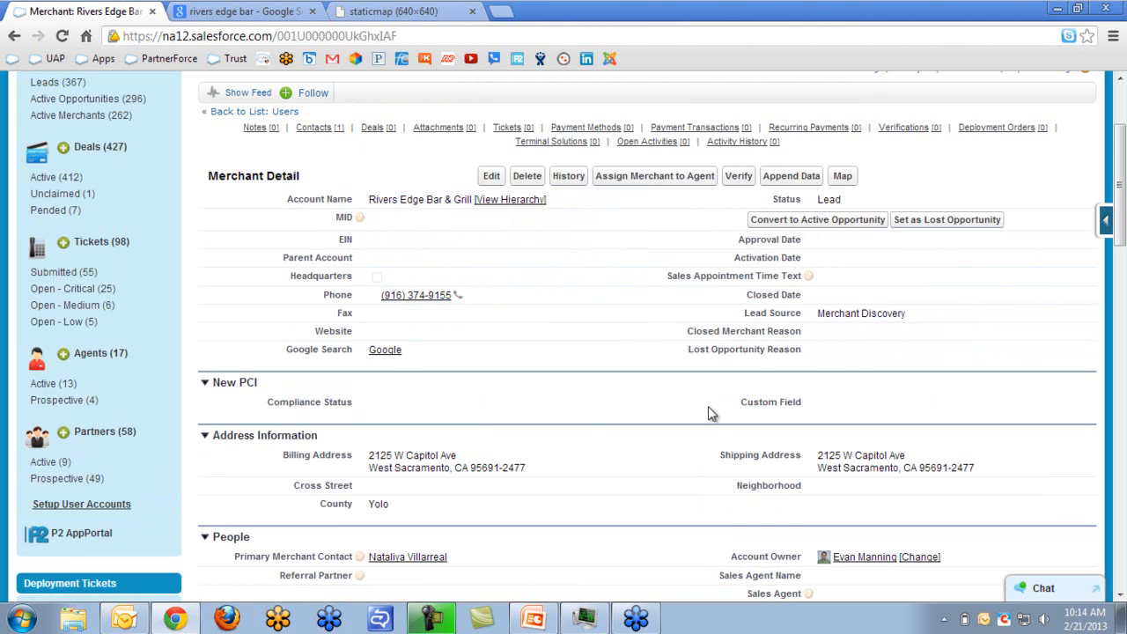
{"action": "scroll", "coordinate": [466, 423], "scroll_direction": "down", "scroll_amount": 3}
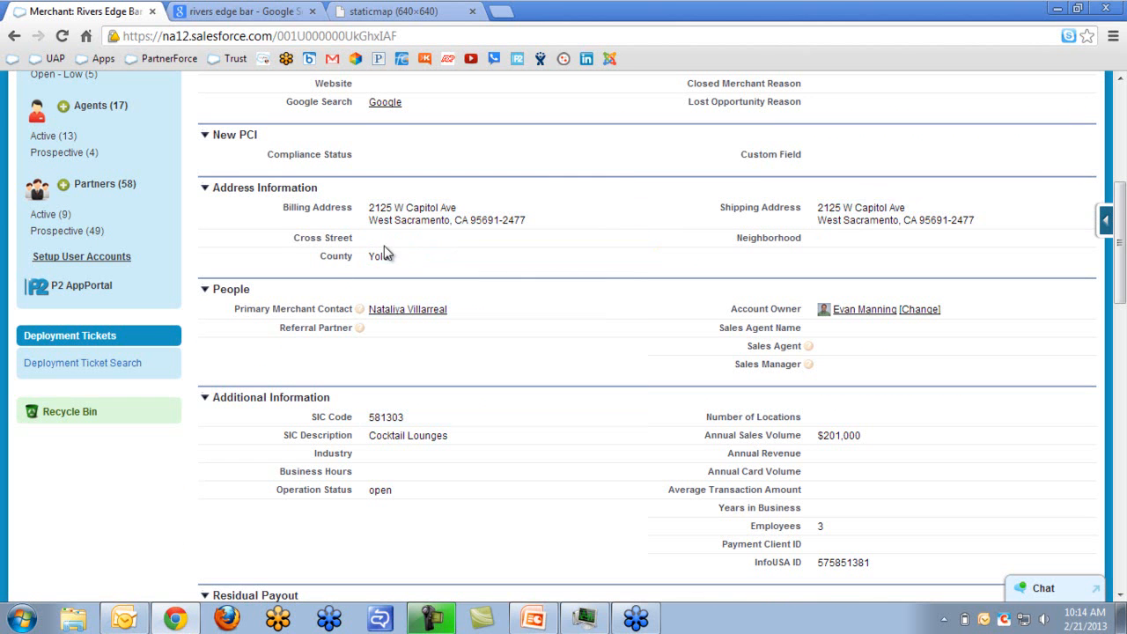
{"action": "scroll", "coordinate": [527, 358], "scroll_direction": "down", "scroll_amount": 2}
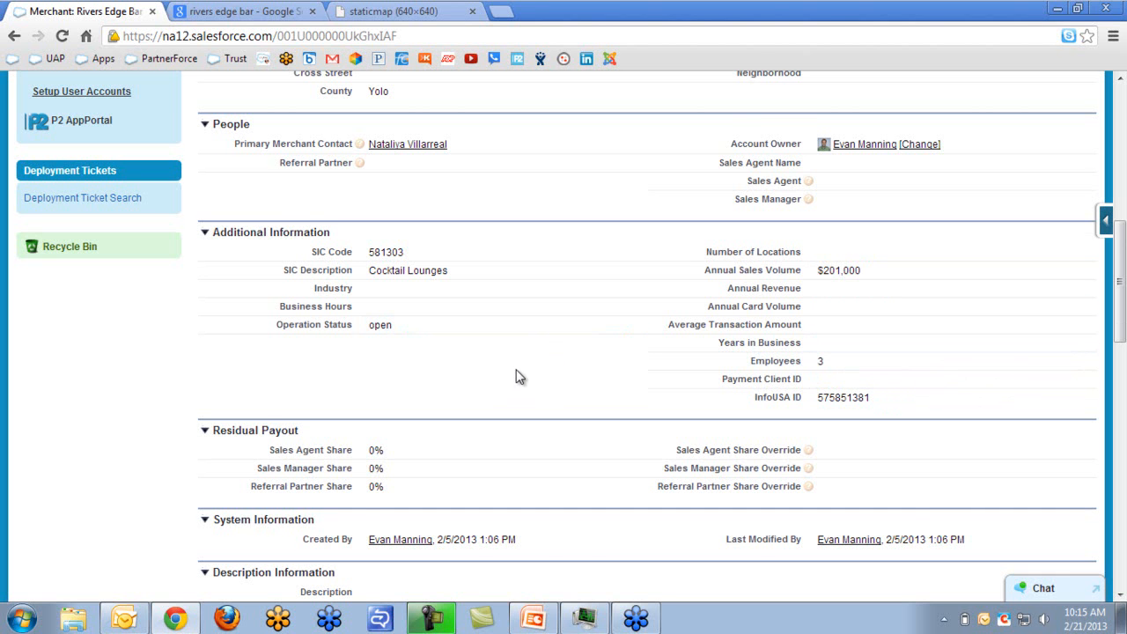
Review the rest of the Rivers Edge Bar & Grill merchant record and return to the Merchant Discovery search results.
{"action": "scroll", "coordinate": [516, 377], "scroll_direction": "down", "scroll_amount": 4}
{"action": "scroll", "coordinate": [516, 370], "scroll_direction": "up", "scroll_amount": 7}
{"action": "scroll", "coordinate": [520, 370], "scroll_direction": "up", "scroll_amount": 3}
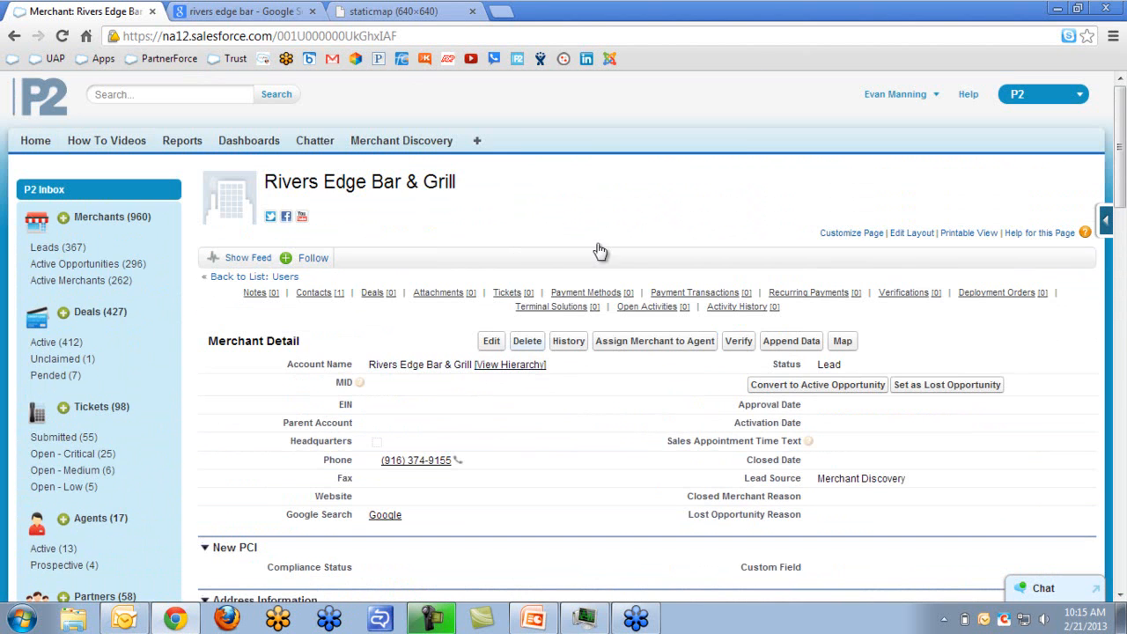
{"action": "left_click", "coordinate": [14, 36]}
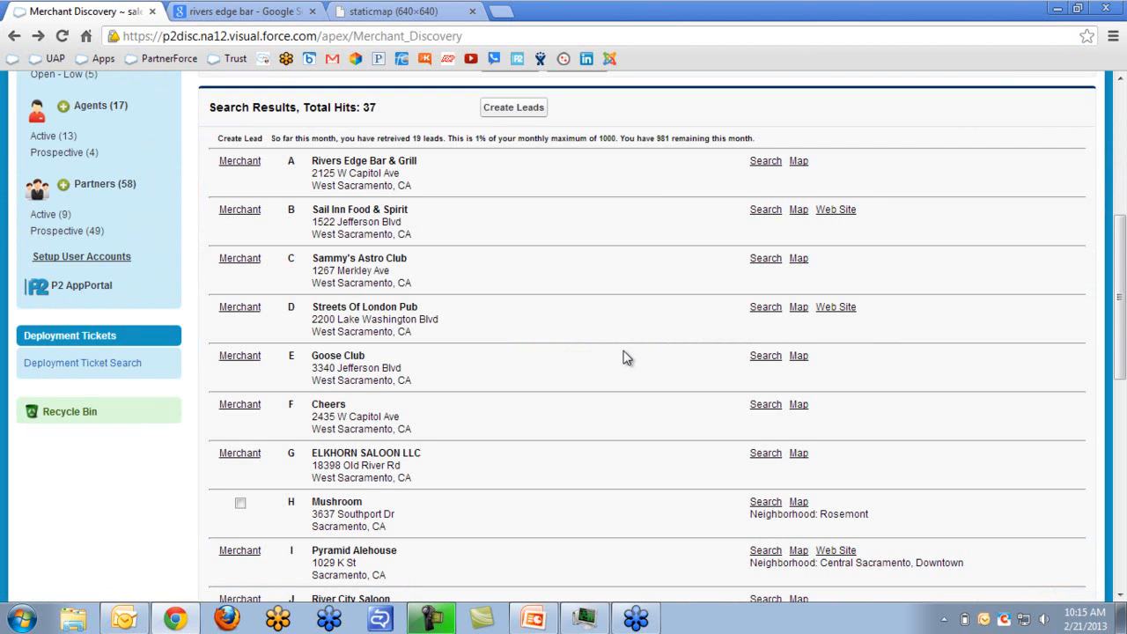
Try selecting the Back Door Lounge search result for lead creation, and clear its selection.
{"action": "scroll", "coordinate": [628, 356], "scroll_direction": "down", "scroll_amount": 6}
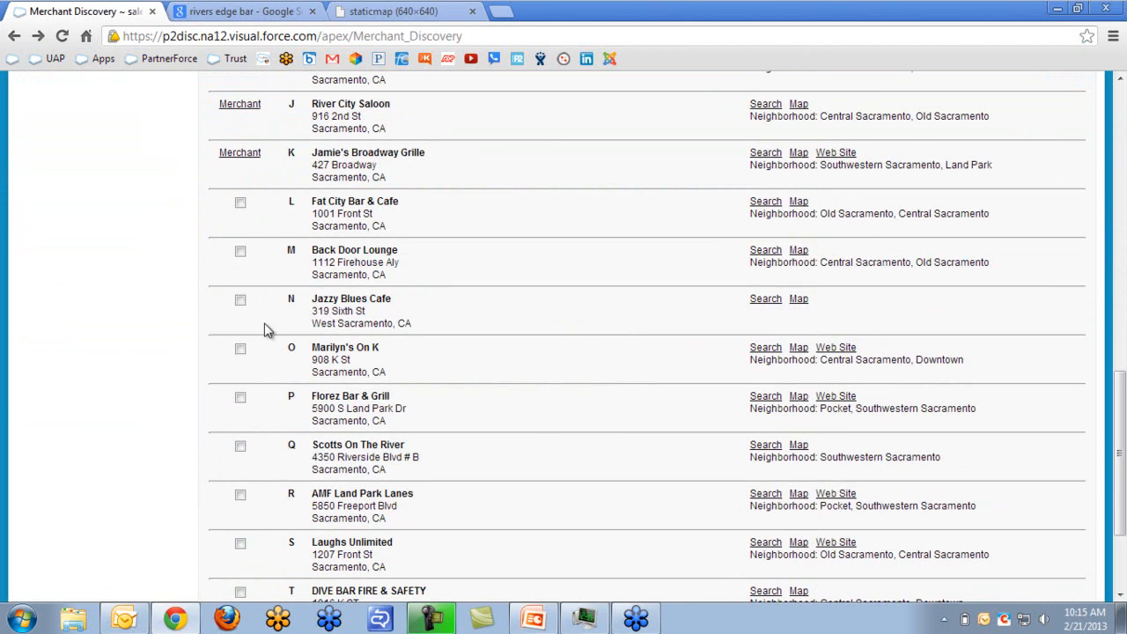
{"action": "left_click", "coordinate": [240, 251]}
{"action": "left_click", "coordinate": [240, 252]}
Look through the Merchant Discovery page, examining the search criteria, results map, monthly lead allowance and list of bars.
{"action": "scroll", "coordinate": [506, 231], "scroll_direction": "down", "scroll_amount": 1}
{"action": "scroll", "coordinate": [511, 234], "scroll_direction": "up", "scroll_amount": 5}
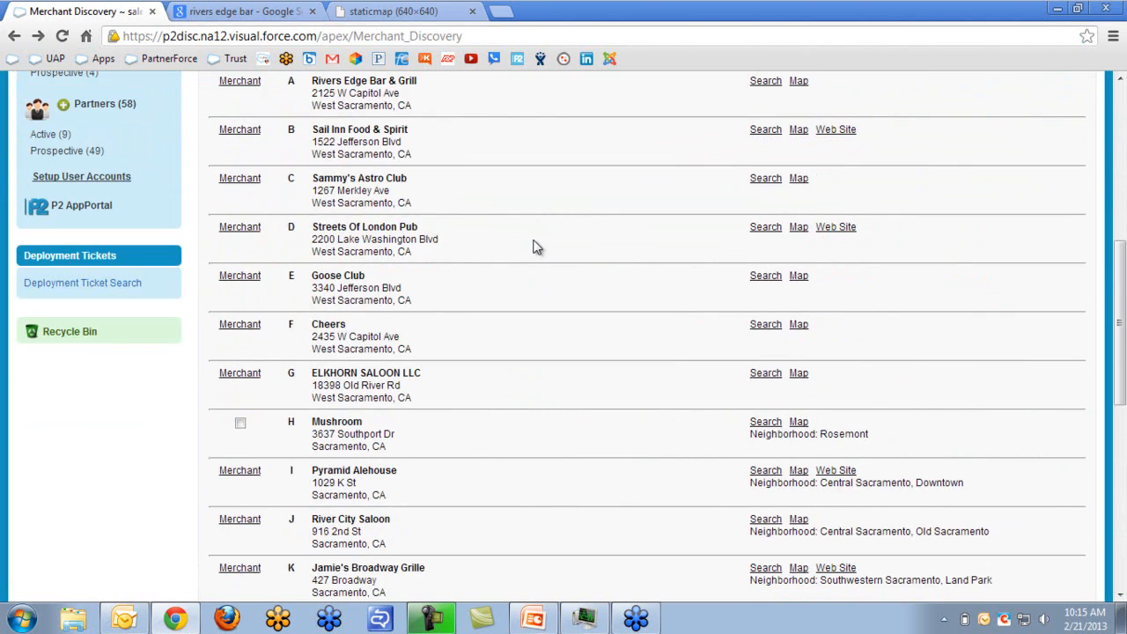
{"action": "scroll", "coordinate": [533, 241], "scroll_direction": "up", "scroll_amount": 4}
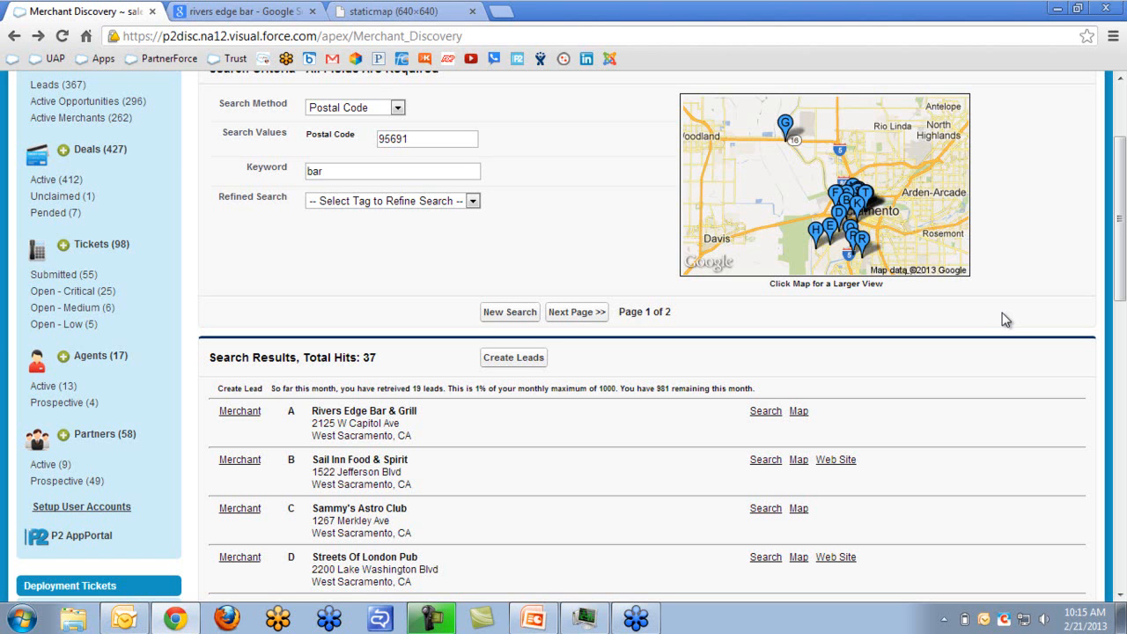
{"action": "scroll", "coordinate": [1013, 214], "scroll_direction": "up", "scroll_amount": 2}
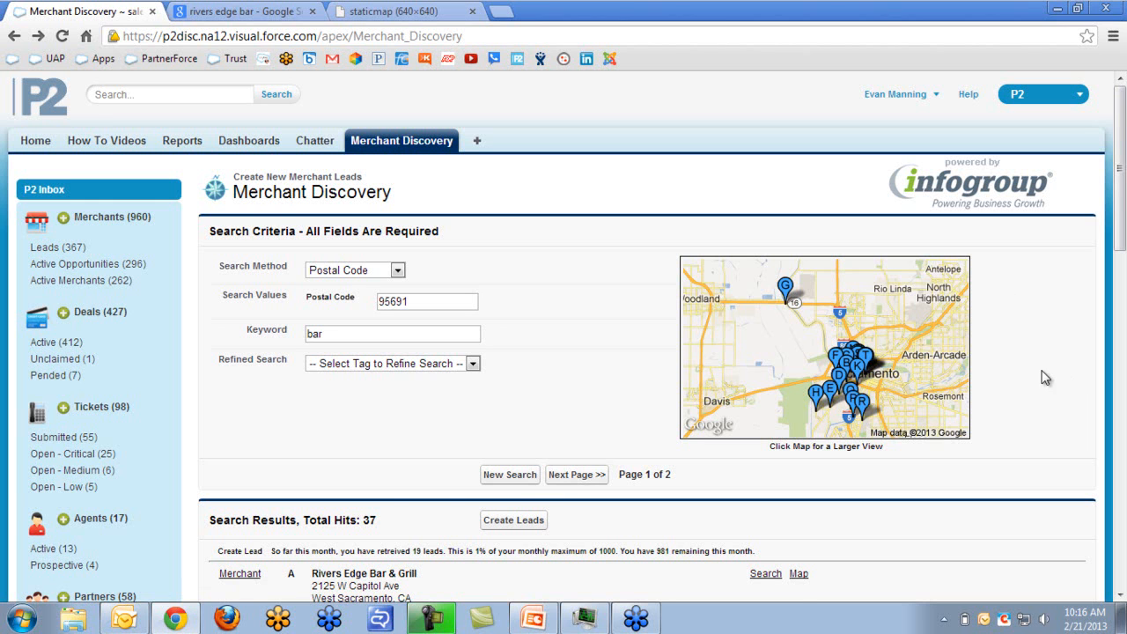
{"action": "scroll", "coordinate": [1021, 378], "scroll_direction": "down", "scroll_amount": 3}
{"action": "scroll", "coordinate": [1026, 381], "scroll_direction": "down", "scroll_amount": 3}
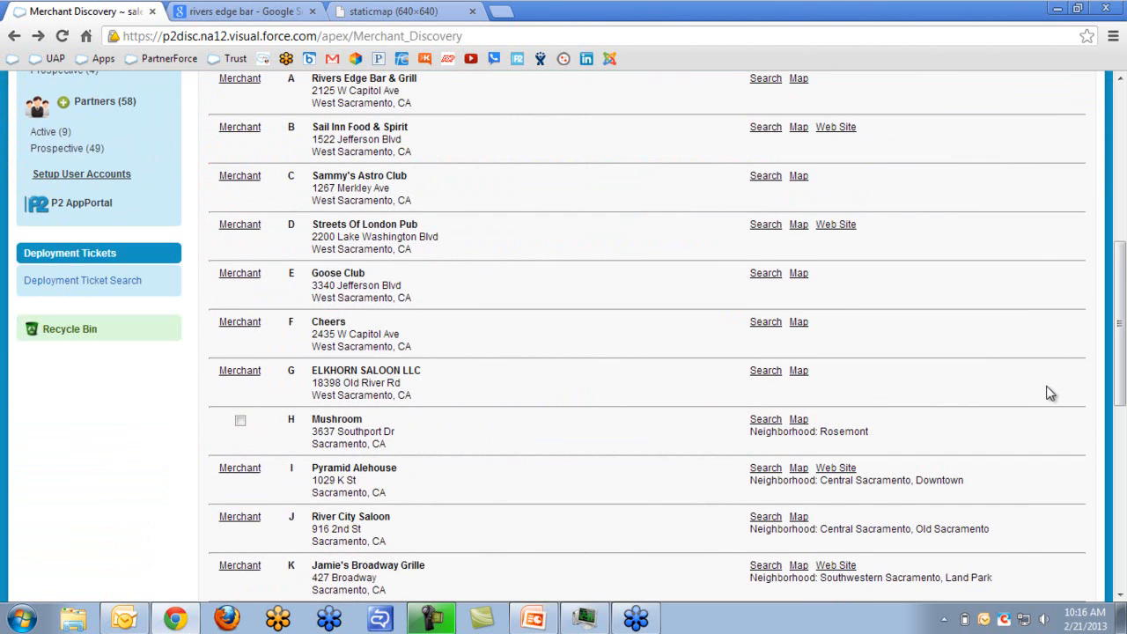
{"action": "scroll", "coordinate": [1053, 395], "scroll_direction": "down", "scroll_amount": 2}
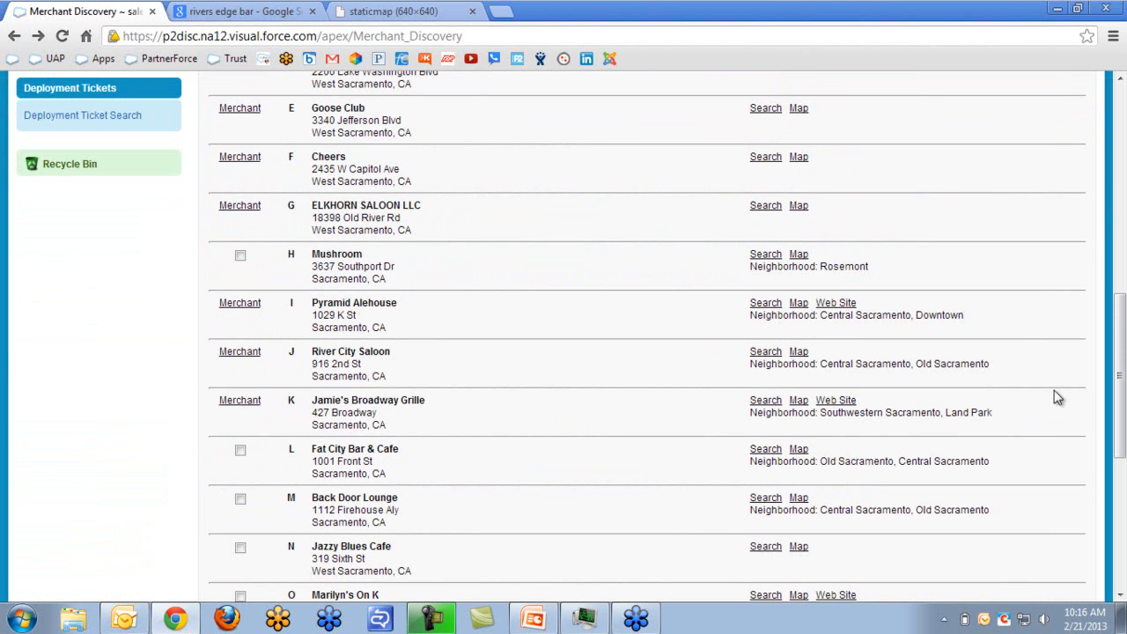
{"action": "scroll", "coordinate": [1057, 395], "scroll_direction": "down", "scroll_amount": 3}
{"action": "scroll", "coordinate": [1060, 397], "scroll_direction": "up", "scroll_amount": 3}
{"action": "scroll", "coordinate": [1062, 397], "scroll_direction": "up", "scroll_amount": 5}
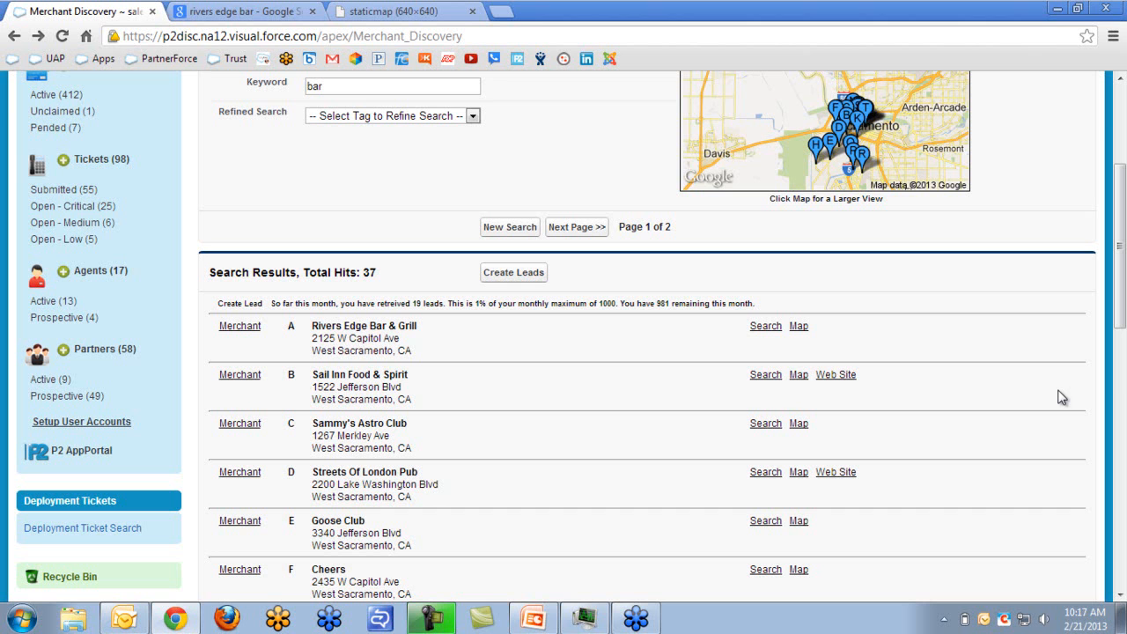
{"action": "scroll", "coordinate": [996, 379], "scroll_direction": "up", "scroll_amount": 3}
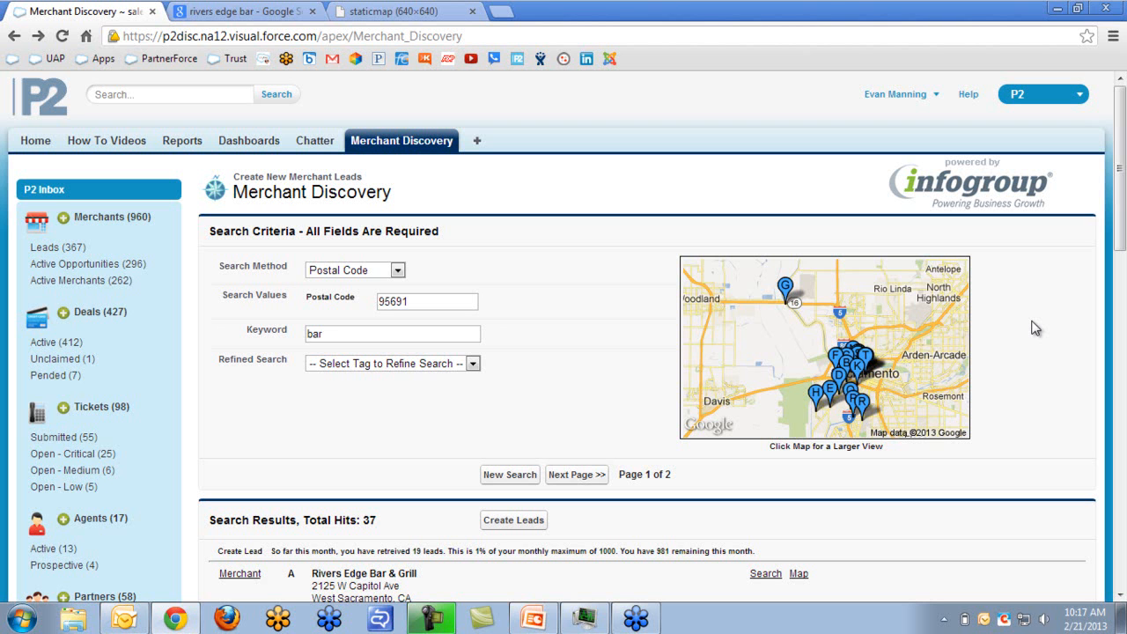
{"action": "scroll", "coordinate": [1036, 328], "scroll_direction": "down", "scroll_amount": 2}
{"action": "scroll", "coordinate": [1036, 328], "scroll_direction": "down", "scroll_amount": 3}
{"action": "scroll", "coordinate": [1032, 327], "scroll_direction": "up", "scroll_amount": 5}
Switch to the Merchant Discovery presentation in PowerPoint and show the Merchant Discovery Pricing Packages slide as a full-screen slide show.
{"action": "left_click", "coordinate": [526, 622]}
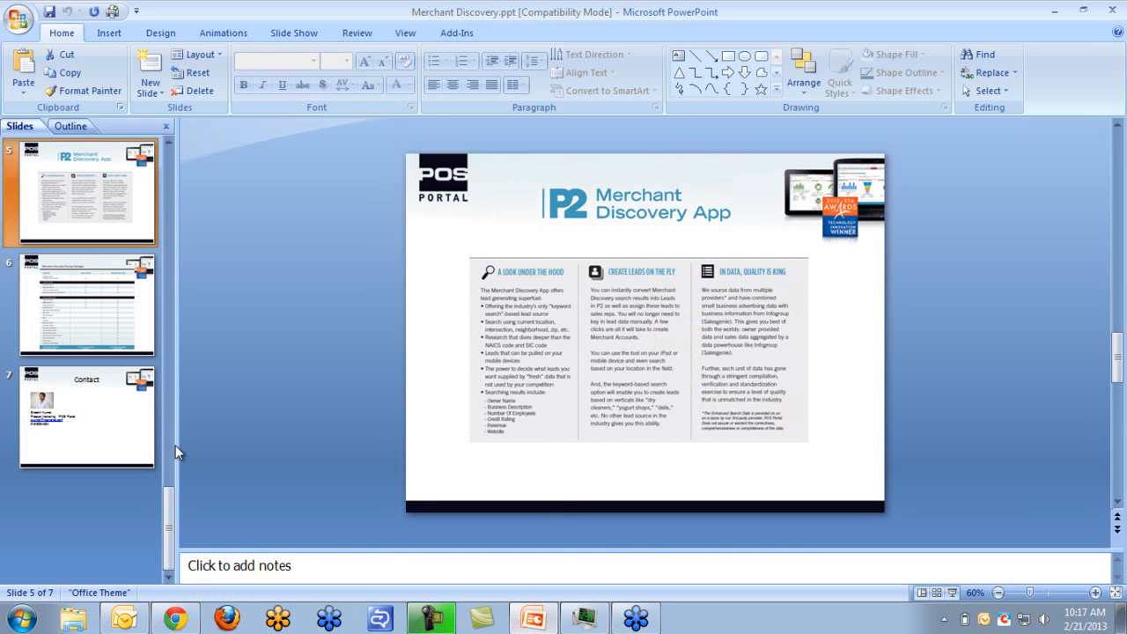
{"action": "left_click", "coordinate": [105, 301]}
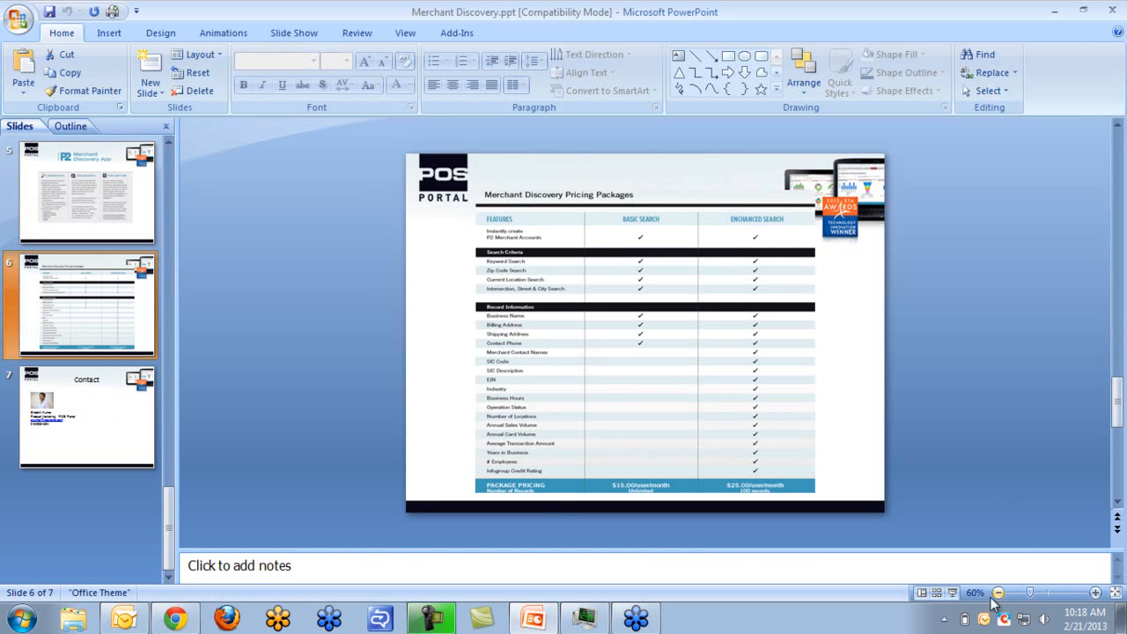
{"action": "left_click", "coordinate": [955, 593]}
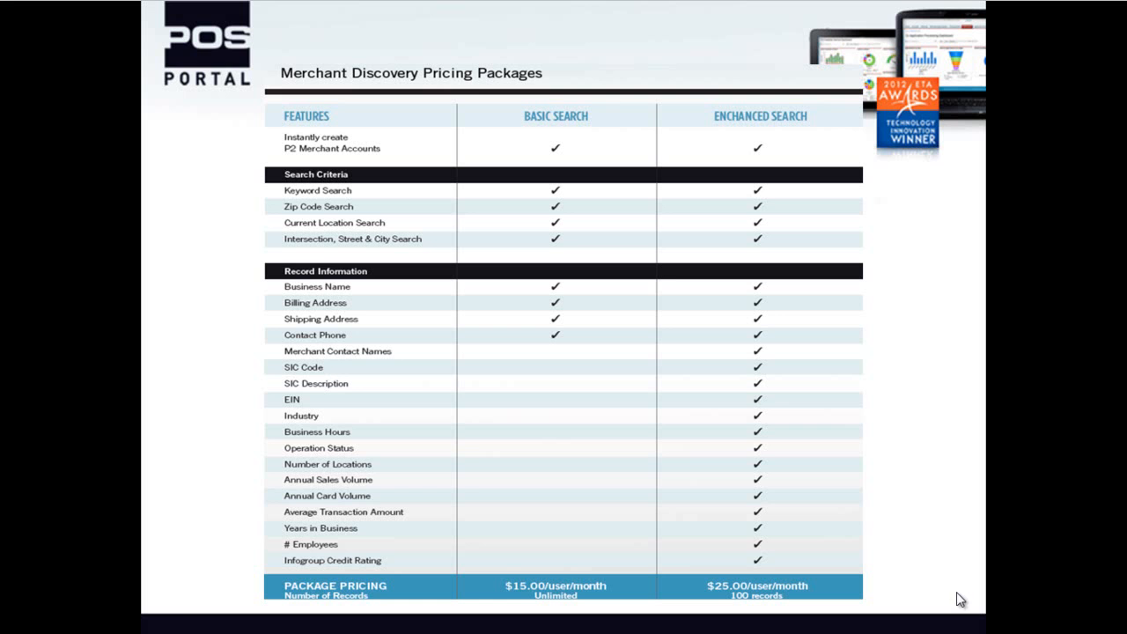